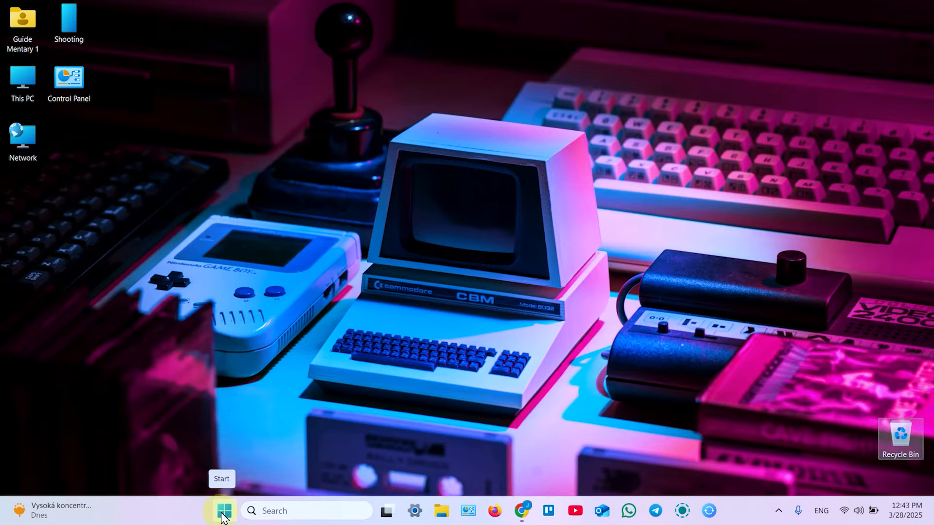
Open the Windows Printers & scanners settings by searching the settings for "pr"
left_click(223, 514)
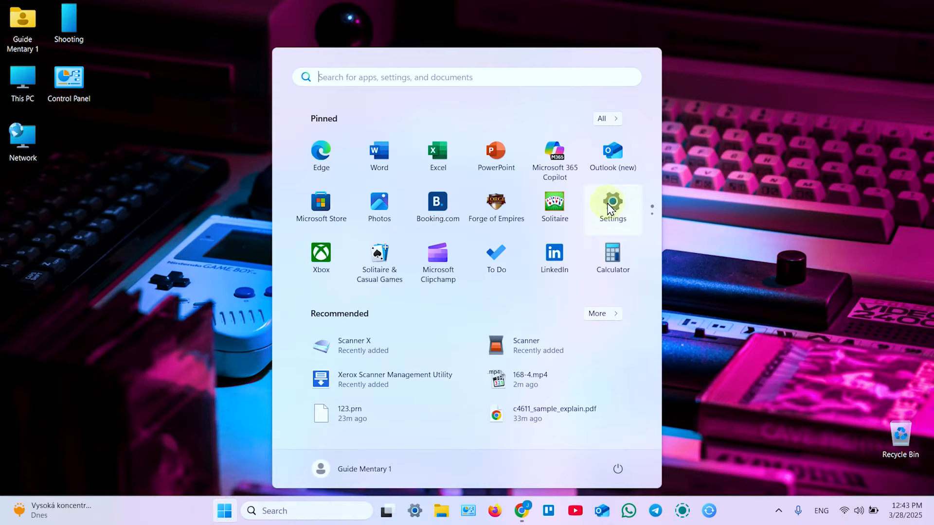
left_click(614, 206)
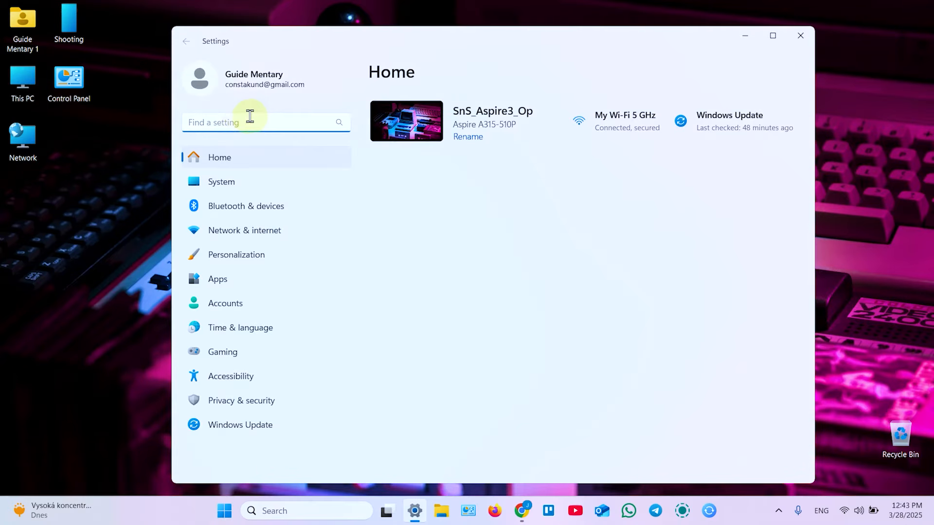
type("pr")
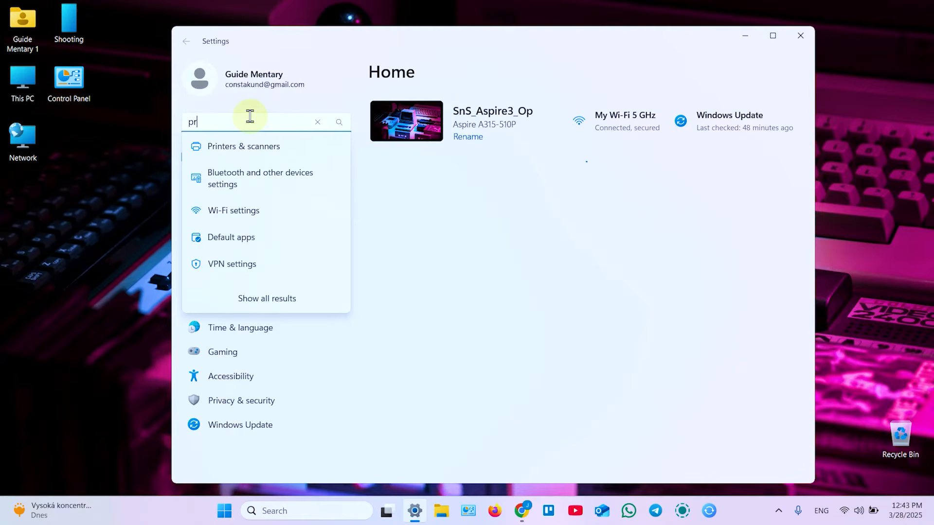
left_click(227, 151)
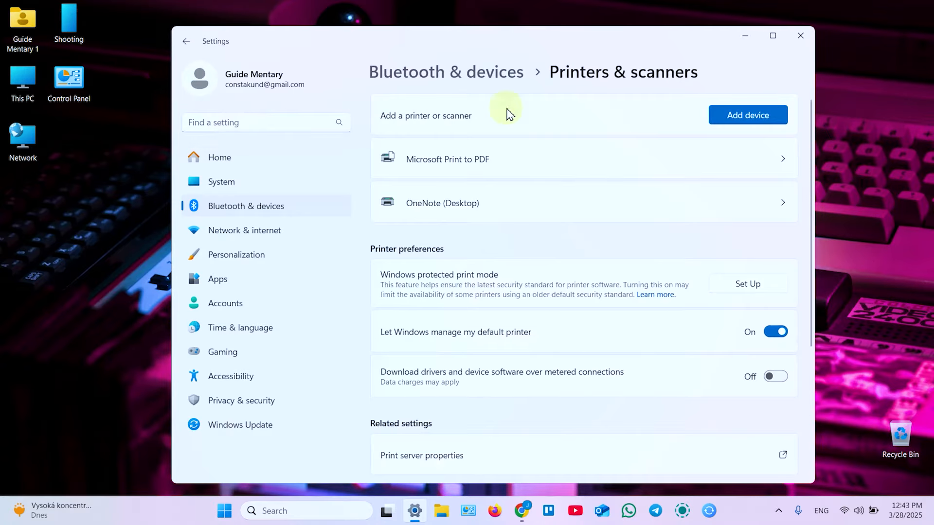
Check the computer's Wi-Fi connection and add the detected SEC30CDA73D8342 multifunction printer
left_click(846, 515)
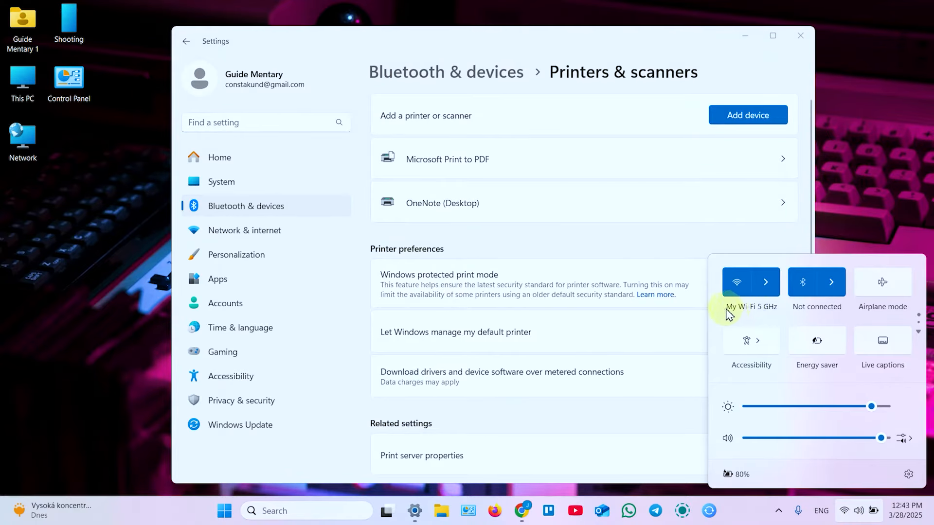
left_click(654, 239)
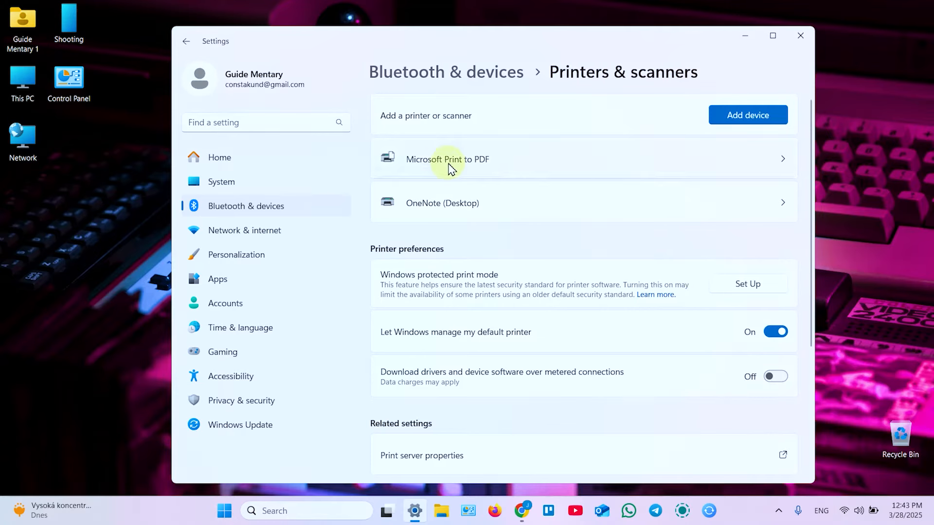
left_click(764, 119)
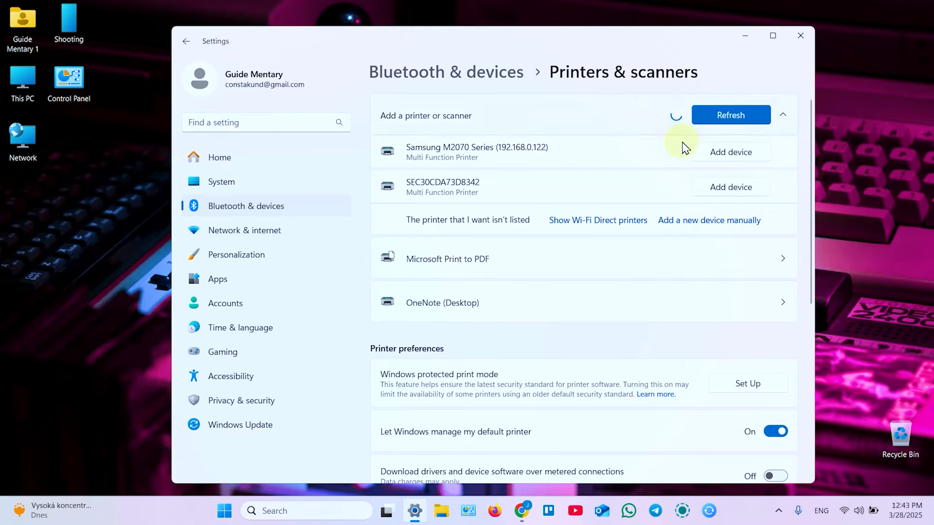
left_click(723, 189)
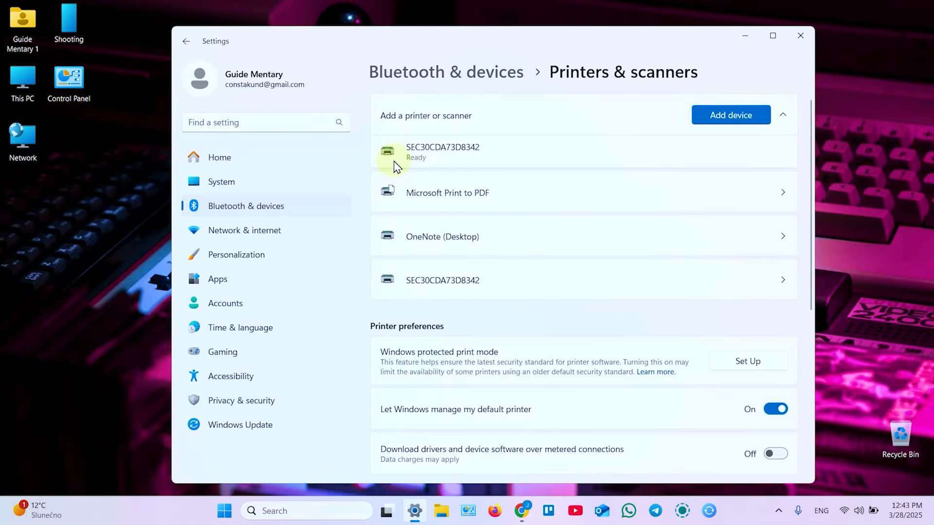
Rename the added SEC30CDA73D8342 printer as "M2070W print and scan" and close the settings window
left_click(467, 281)
scroll(475, 265, "down", 2)
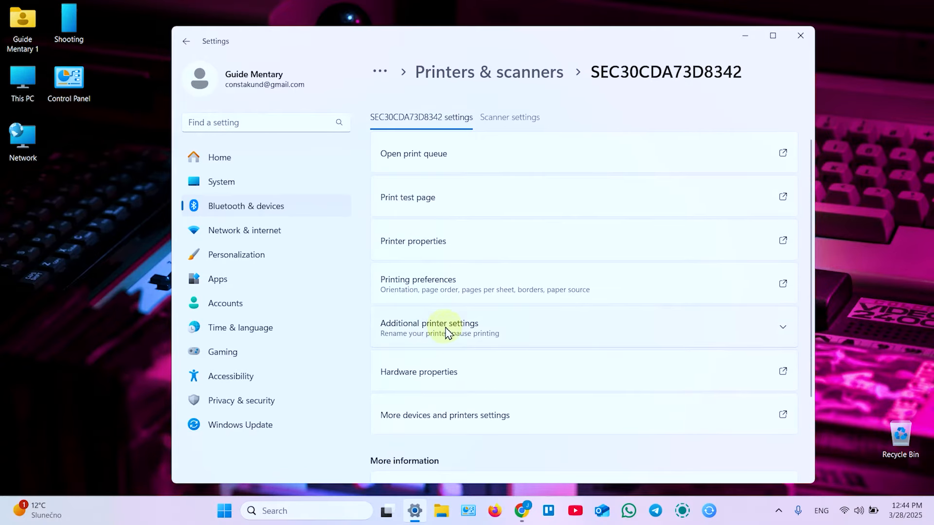
left_click(469, 334)
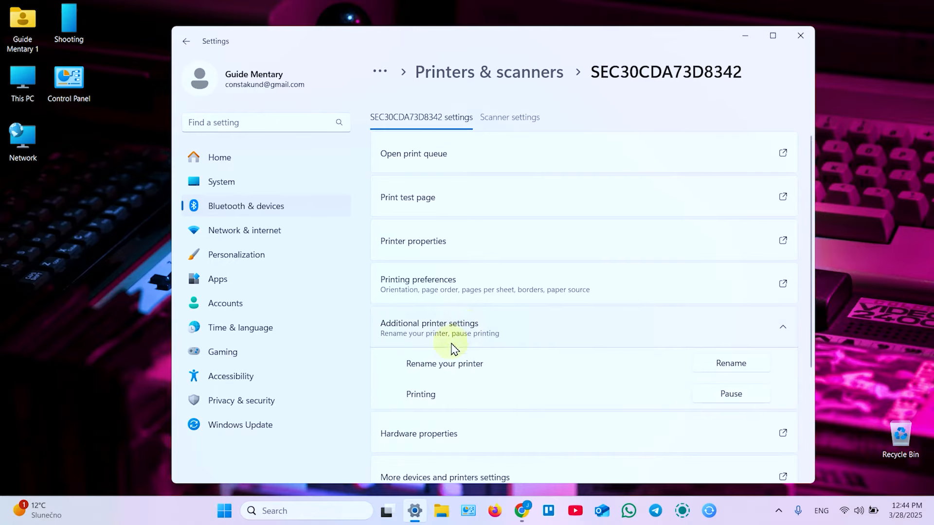
left_click(731, 365)
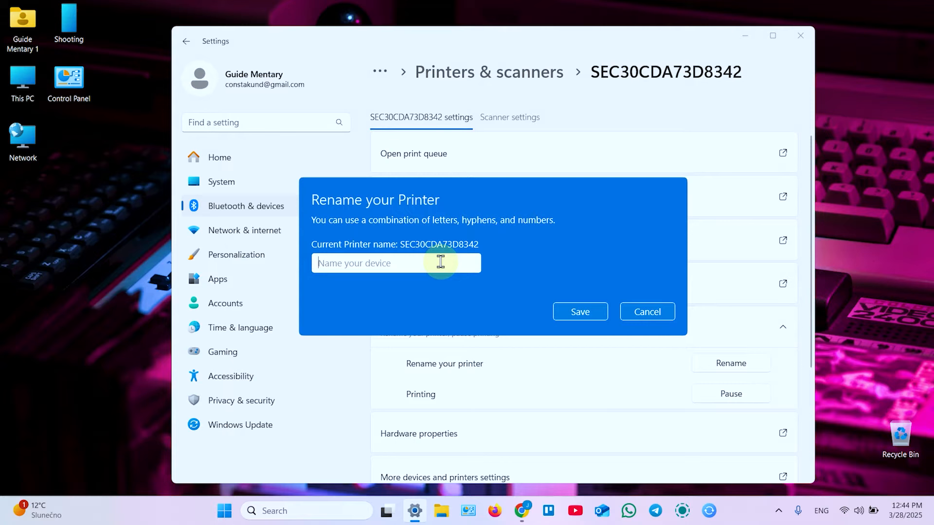
type("M2070W print and scan")
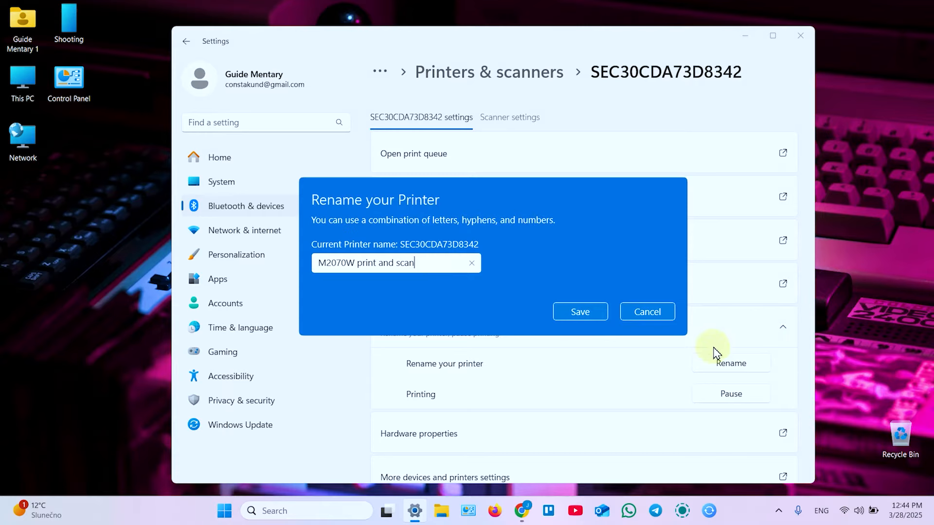
left_click(576, 314)
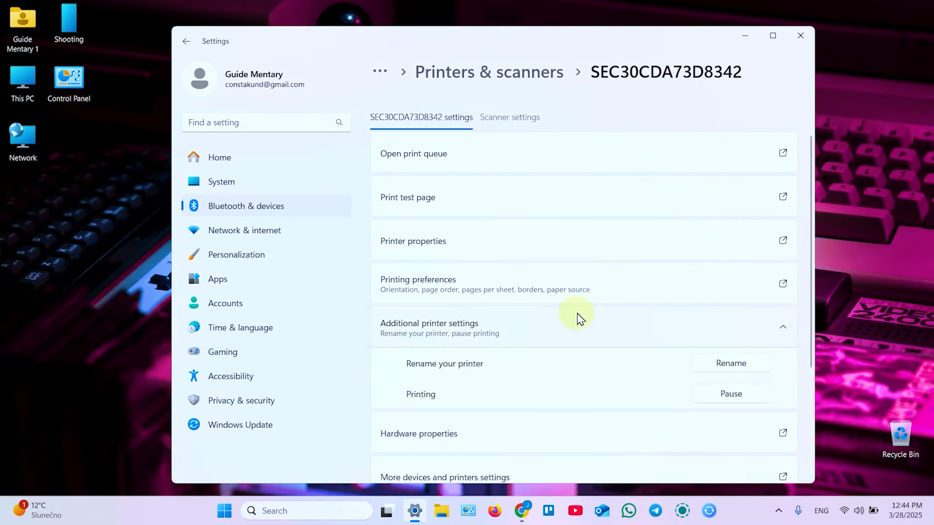
left_click(798, 39)
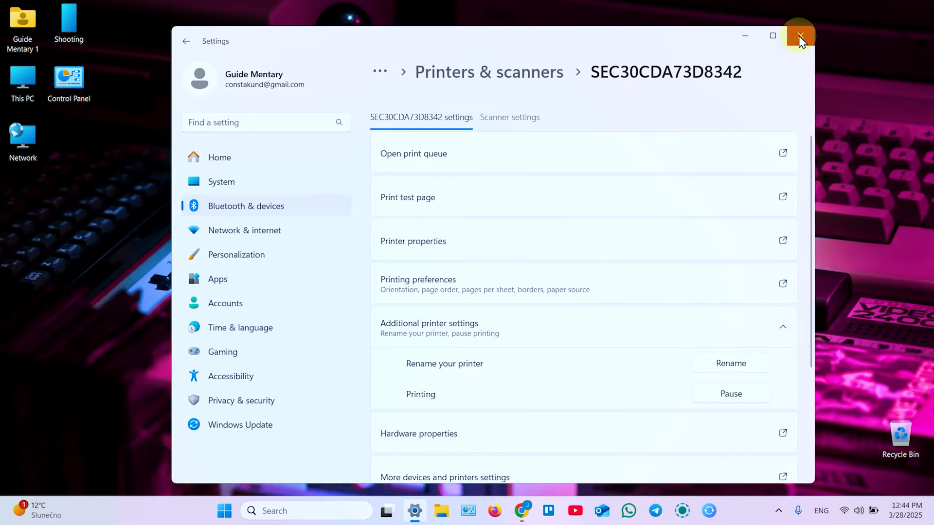
left_click(800, 38)
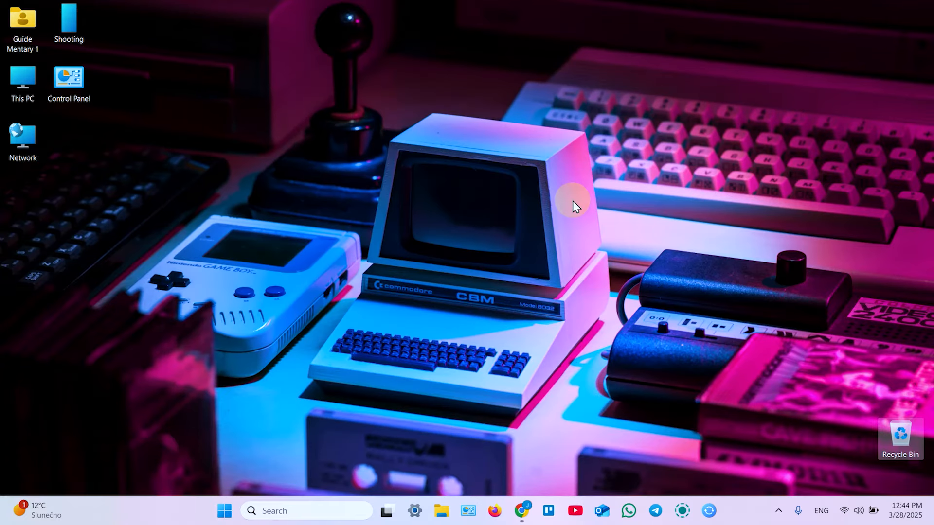
Switch to Firefox, search for "Samsung Xpress M2070W drivers" and open the Samsung Printer Software Installer page, dismissing the translation offer
left_click(495, 510)
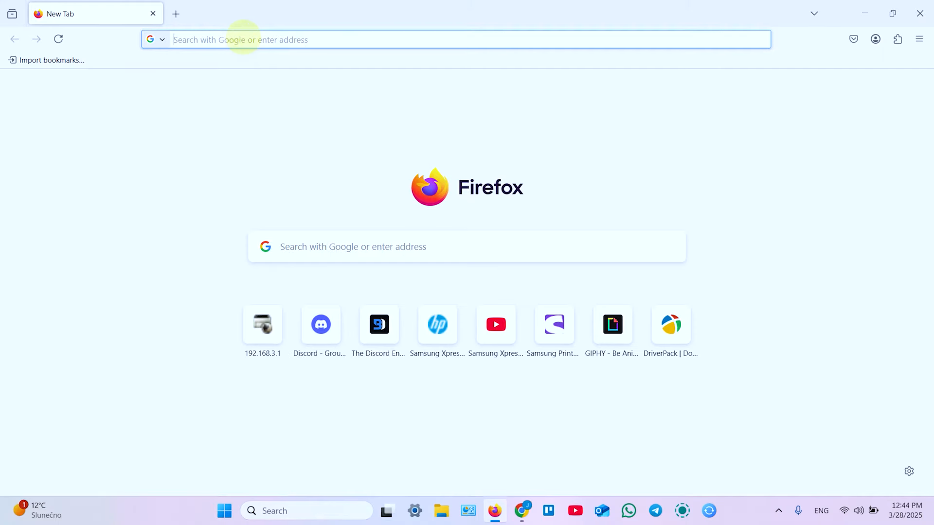
type("support.hp.com/")
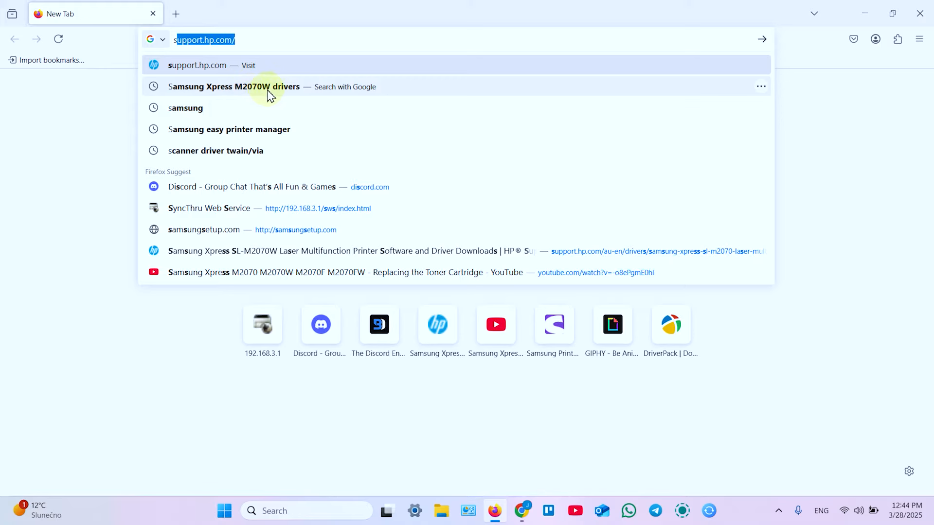
left_click(294, 87)
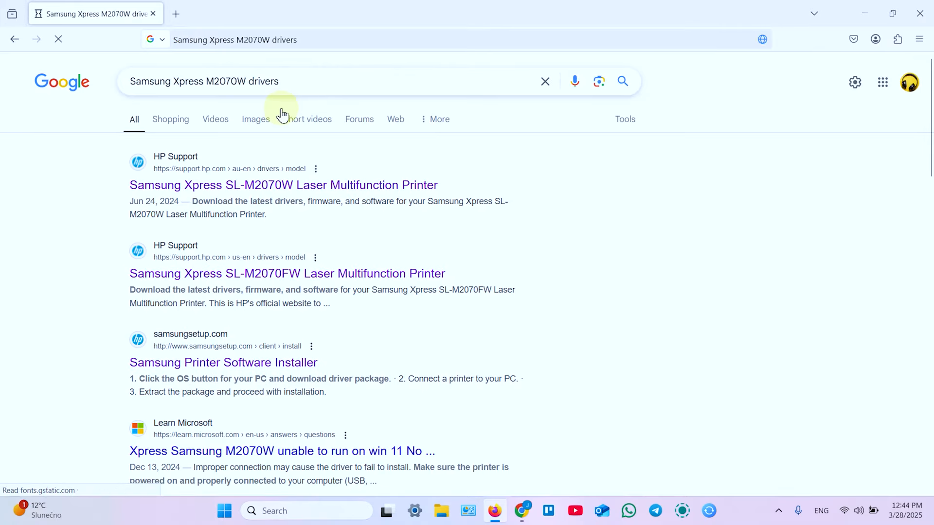
scroll(269, 127, "down", 1)
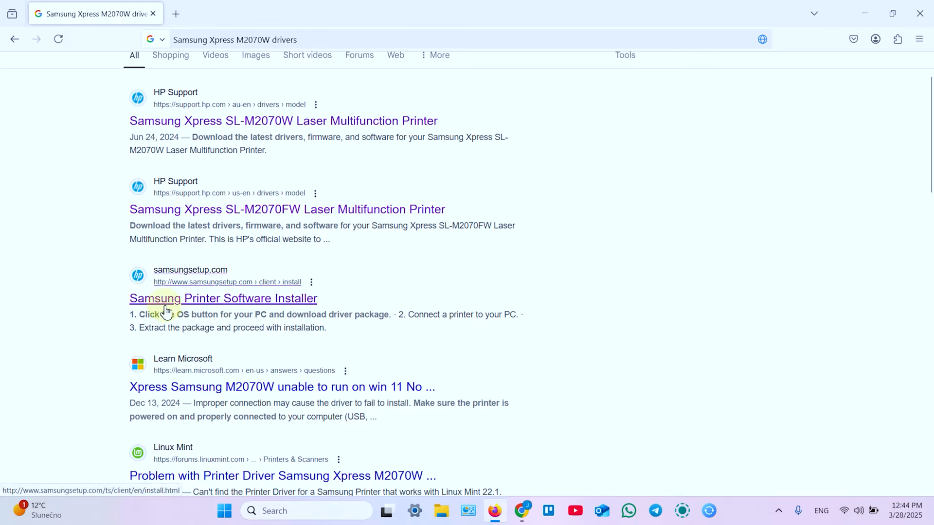
left_click(233, 304)
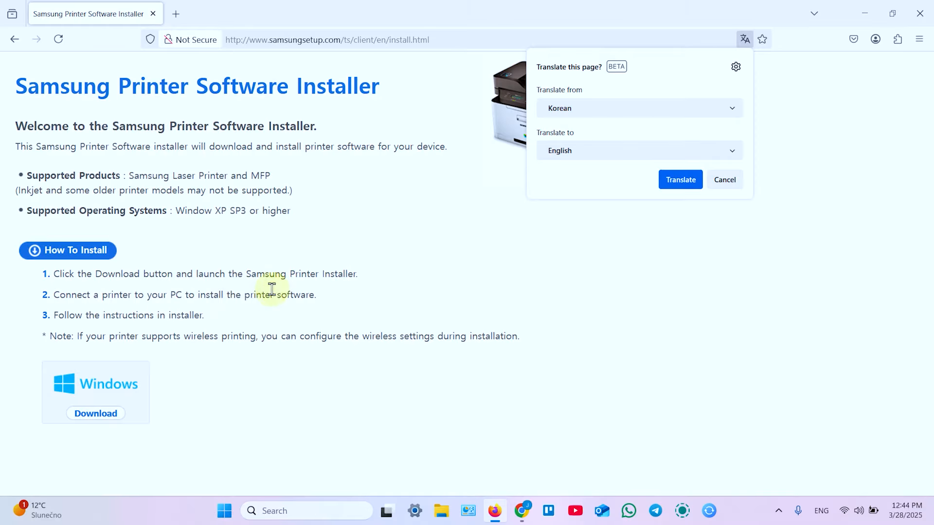
left_click(722, 180)
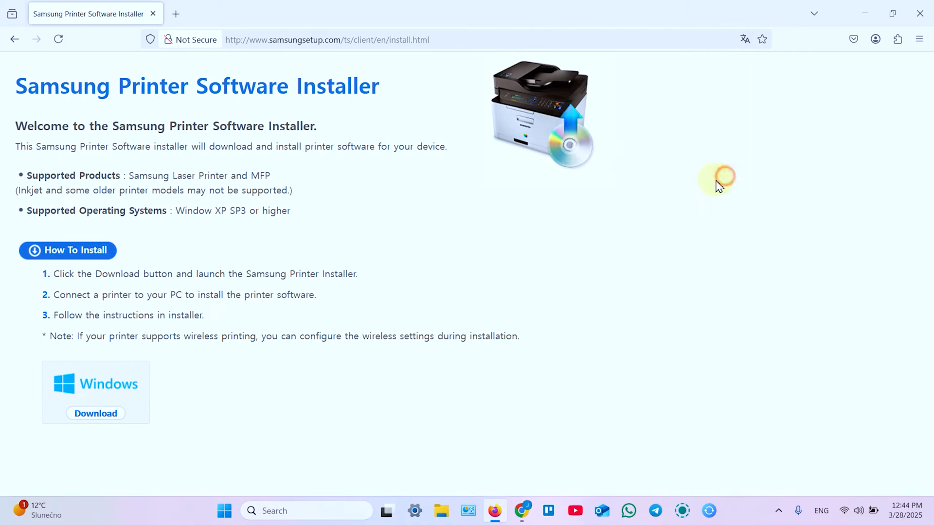
Download the Windows installer SamsungPrinterInstaller.exe and launch it
left_click(96, 415)
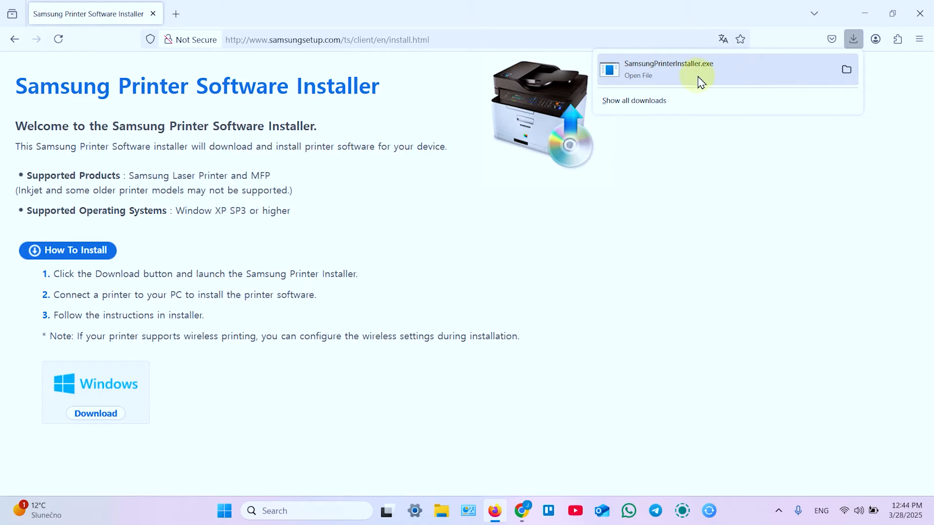
left_click(695, 76)
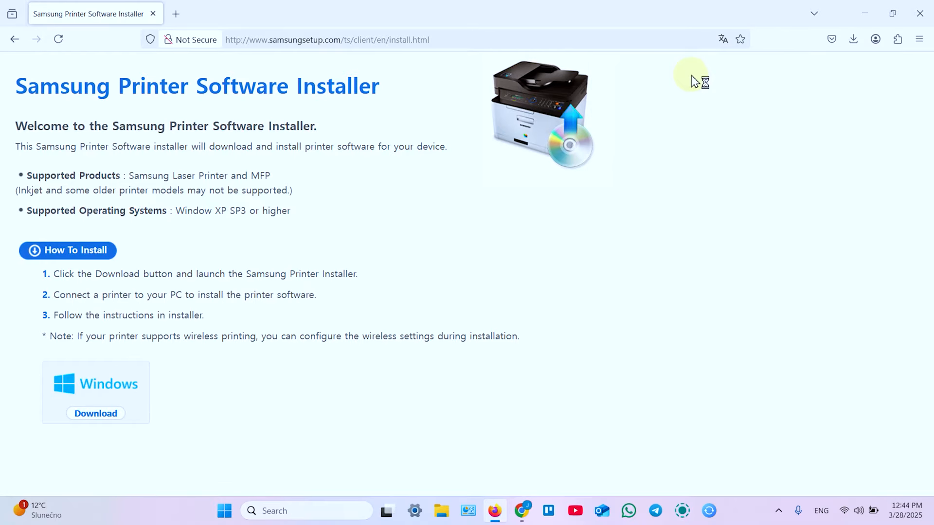
left_click(407, 346)
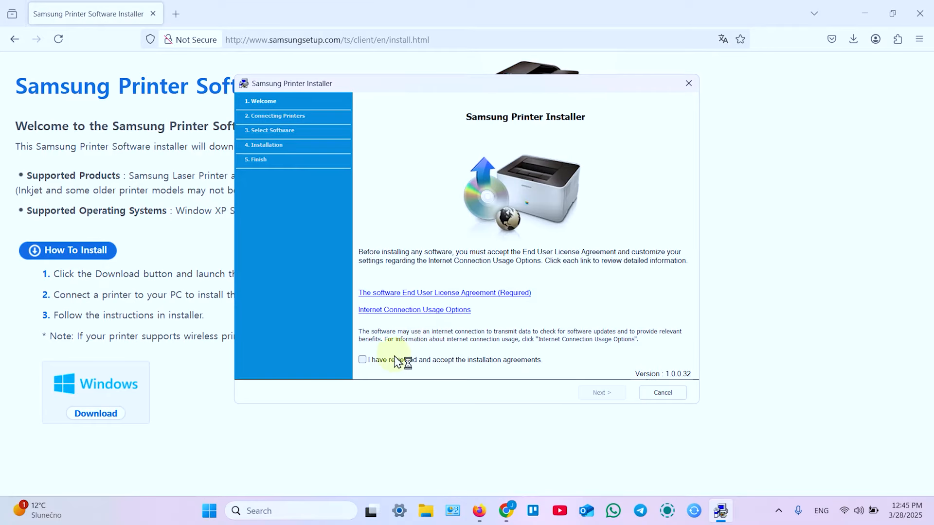
Accept the installation agreements and continue with the Existing Printer setup type
left_click(362, 360)
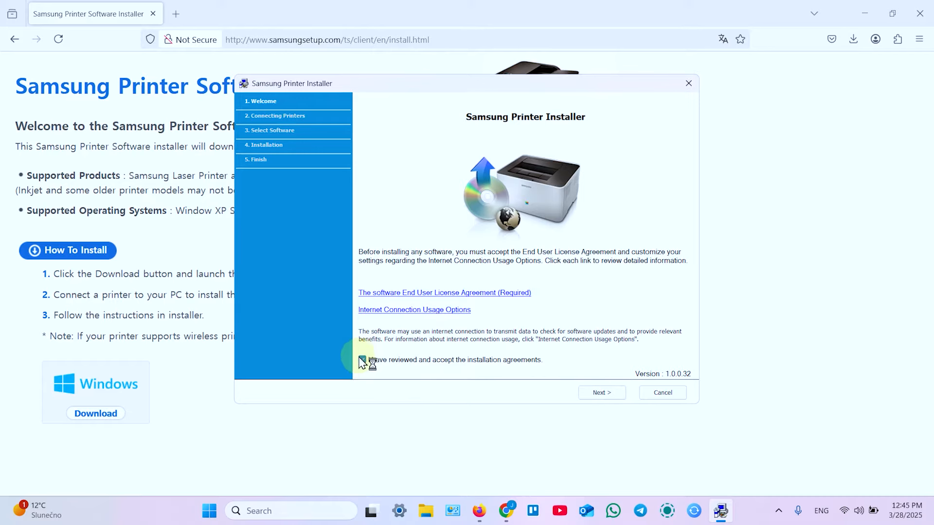
left_click(603, 394)
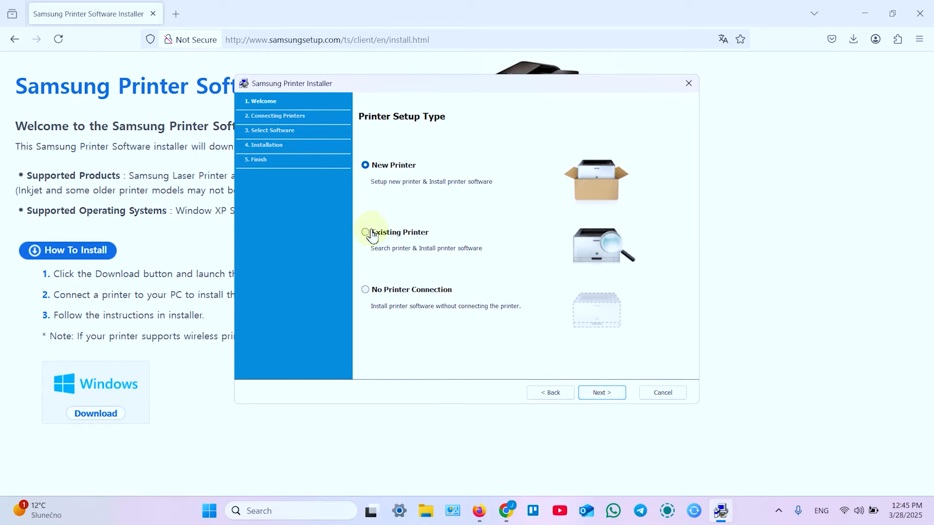
left_click(367, 236)
left_click(601, 394)
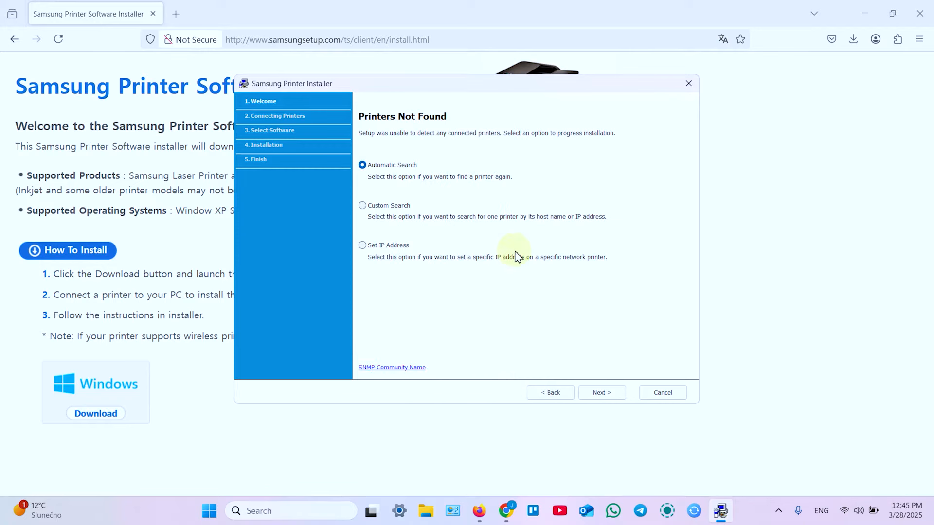
Run the Automatic Search for printers again and continue with the Samsung M2070 Series
left_click(601, 394)
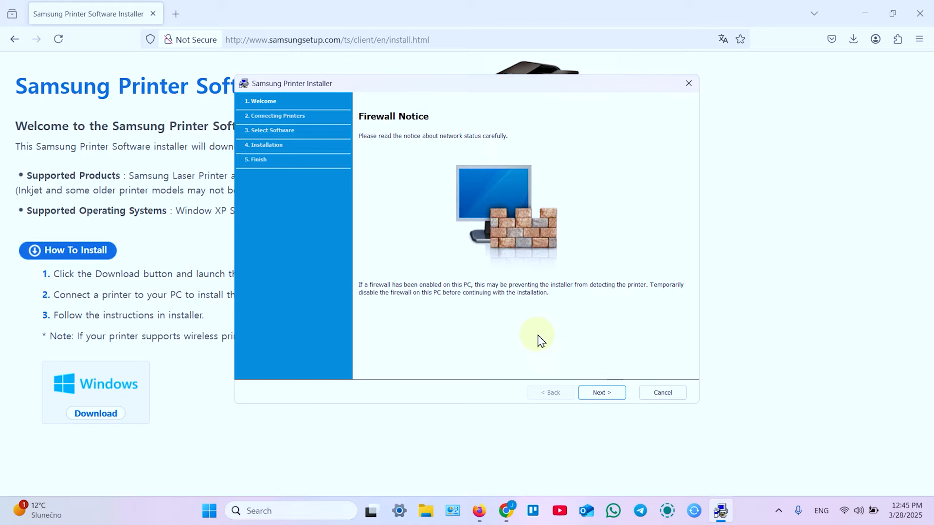
left_click(602, 395)
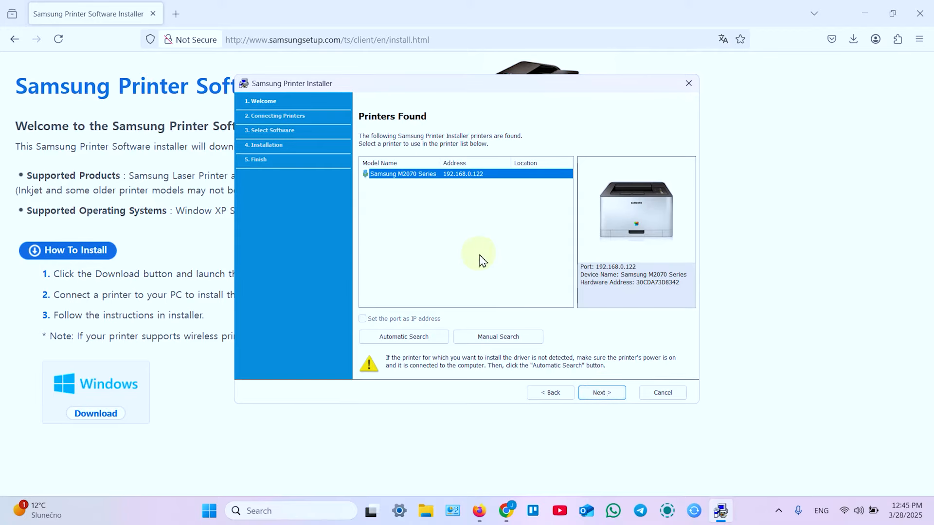
left_click(407, 174)
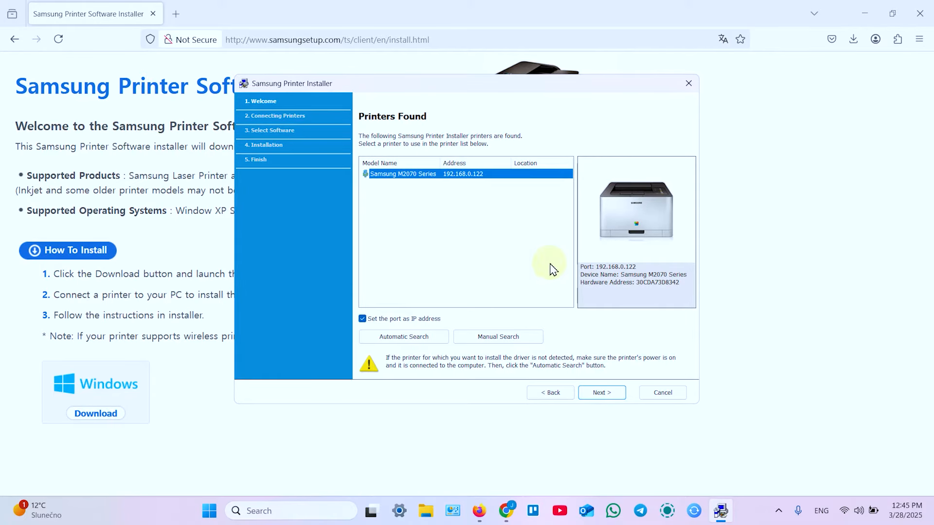
left_click(601, 393)
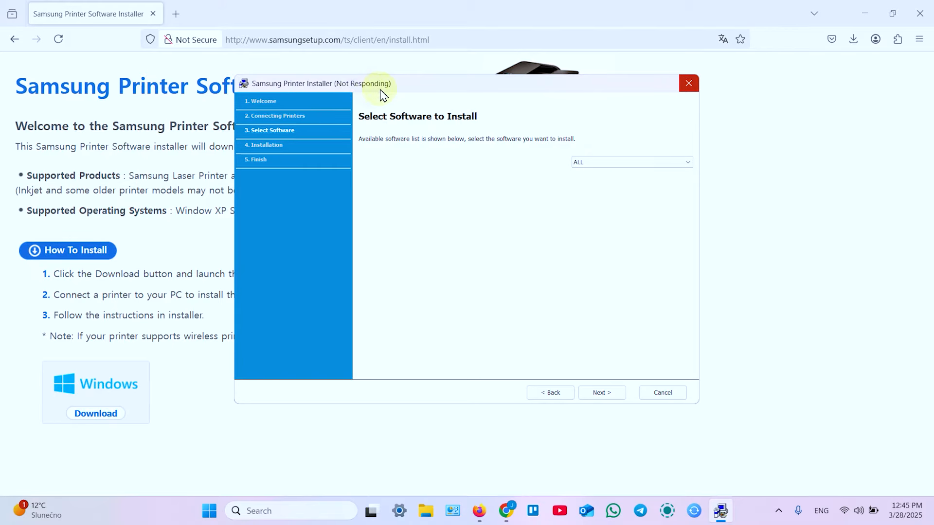
Filter the software list to Recommended, deselect Samsung Easy Document Creator and install the remaining checked items
left_click(589, 162)
left_click(595, 162)
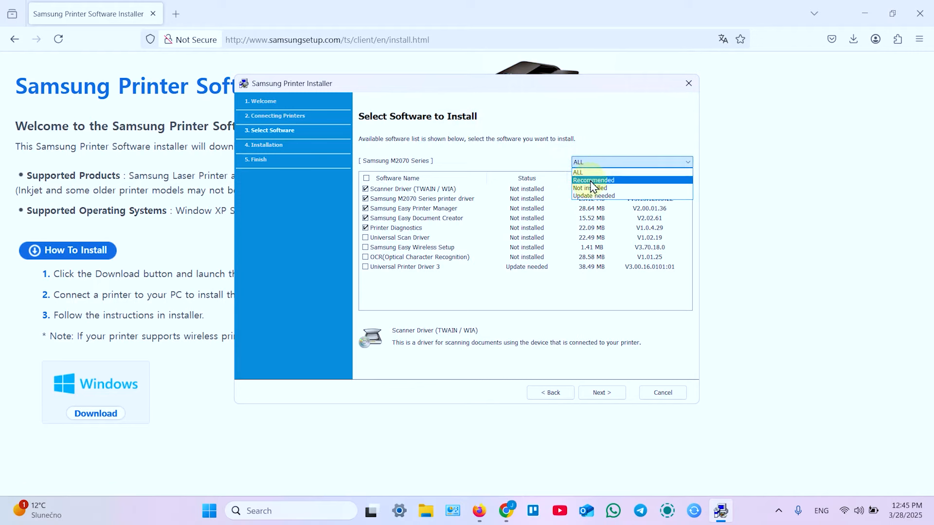
left_click(593, 181)
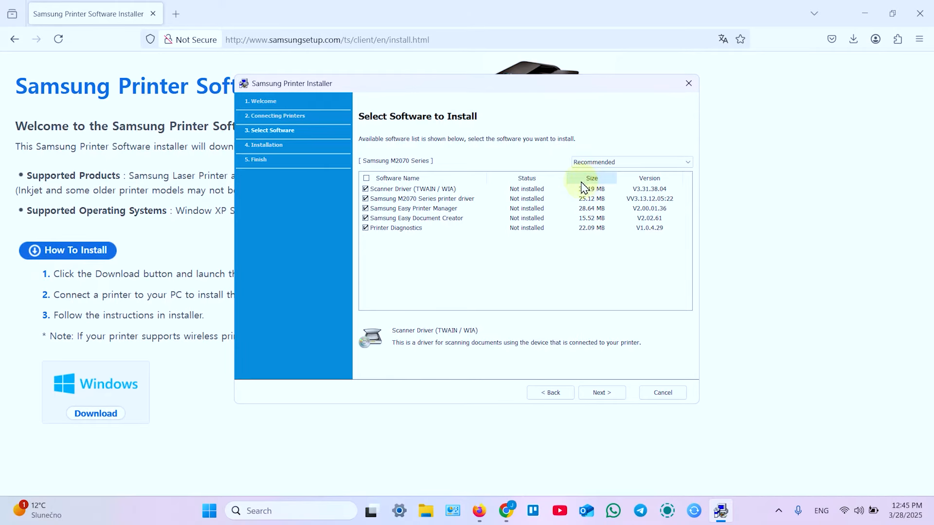
left_click(365, 218)
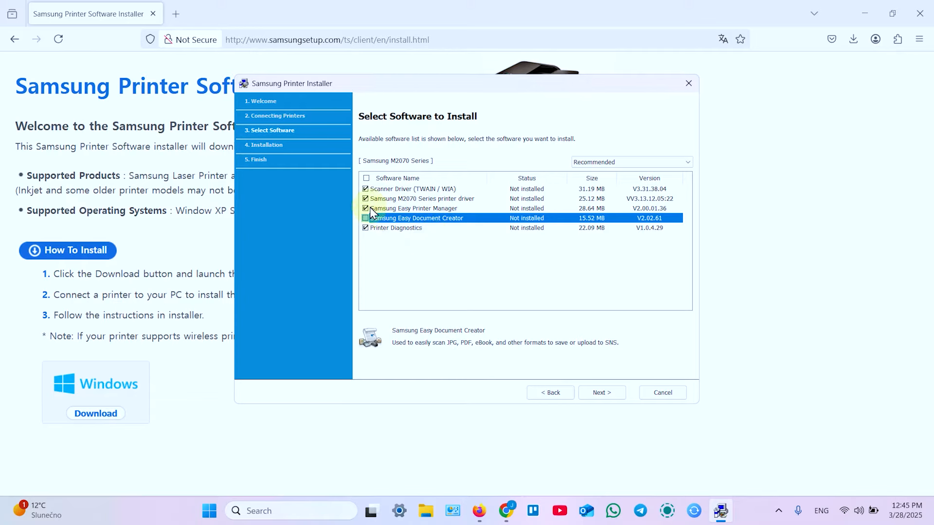
left_click(602, 395)
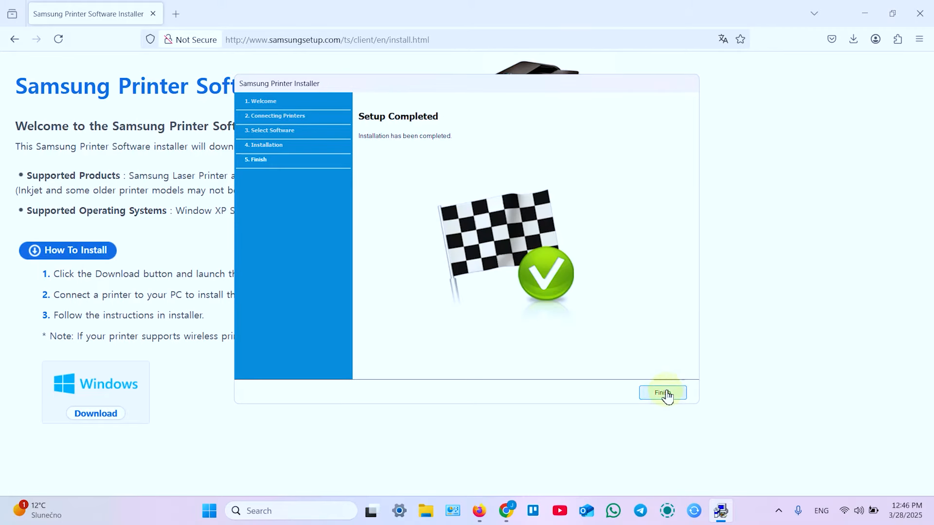
Finish the installer, search for Samsung Xpress M2070W drivers in a new tab and open HP's SL-M2070W driver page
left_click(662, 393)
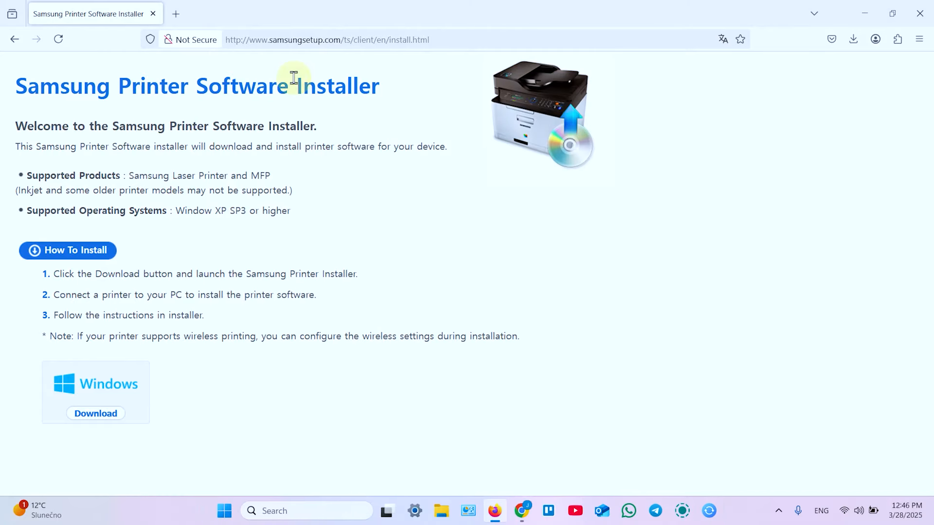
left_click(176, 14)
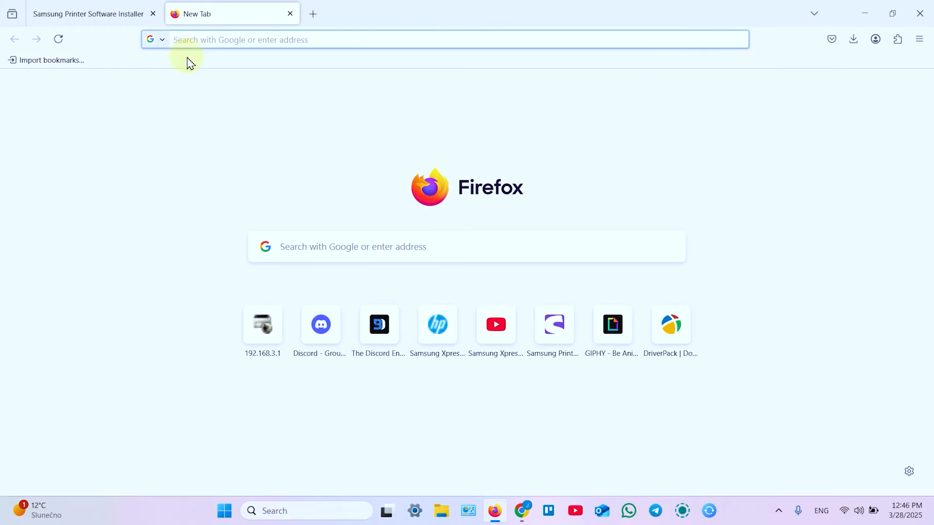
type("support.hp.com/")
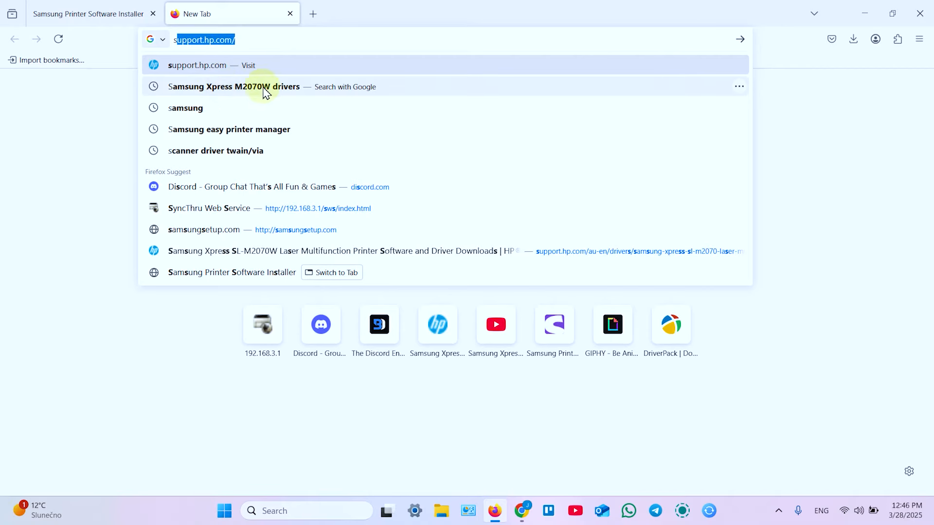
left_click(219, 87)
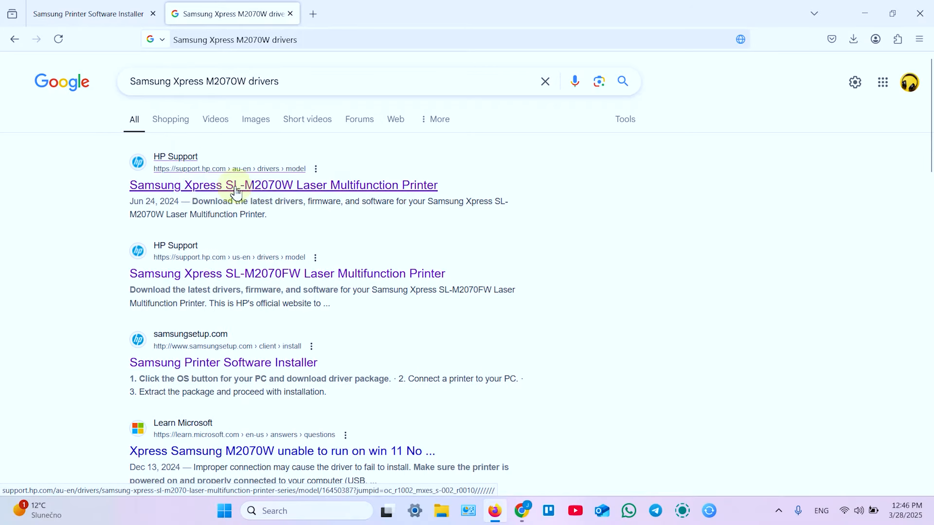
left_click(264, 186)
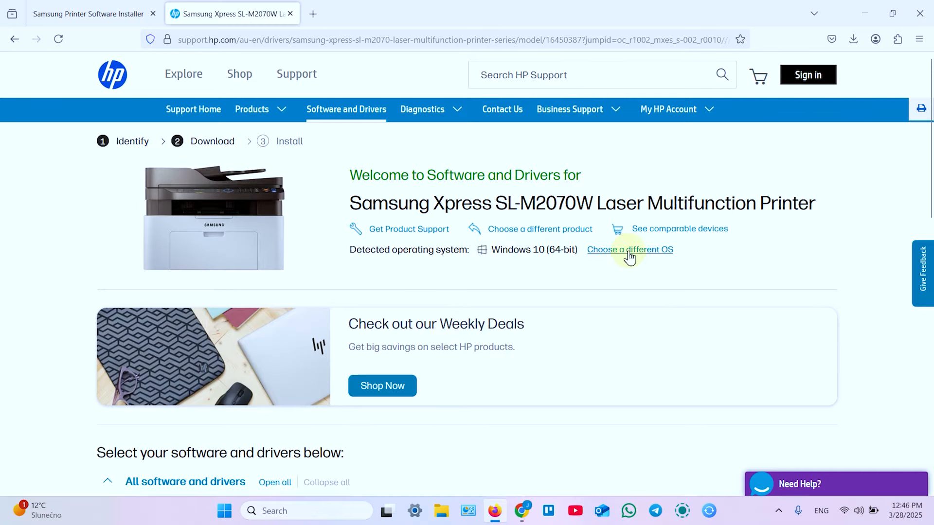
Open the site's preferred operating system dialog and pick Windows 10 (64-bit) as the version
left_click(645, 257)
left_click(611, 266)
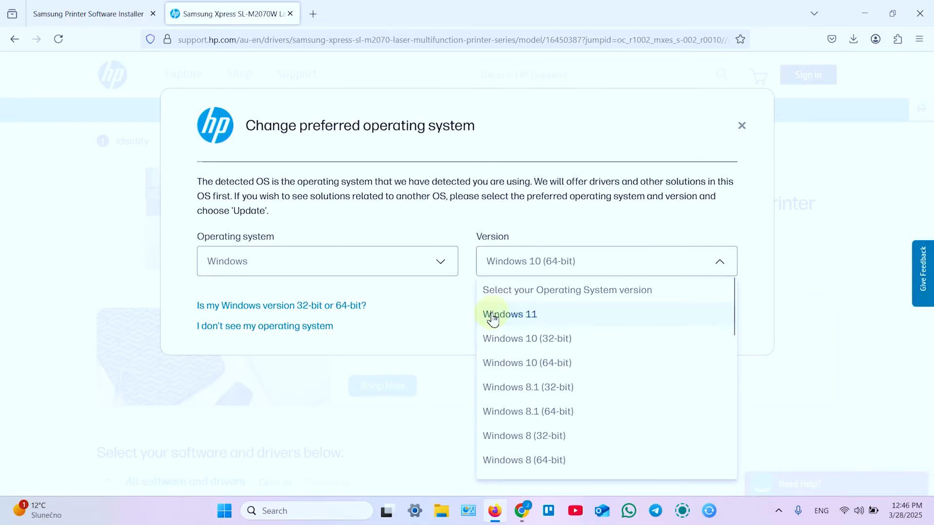
left_click(547, 365)
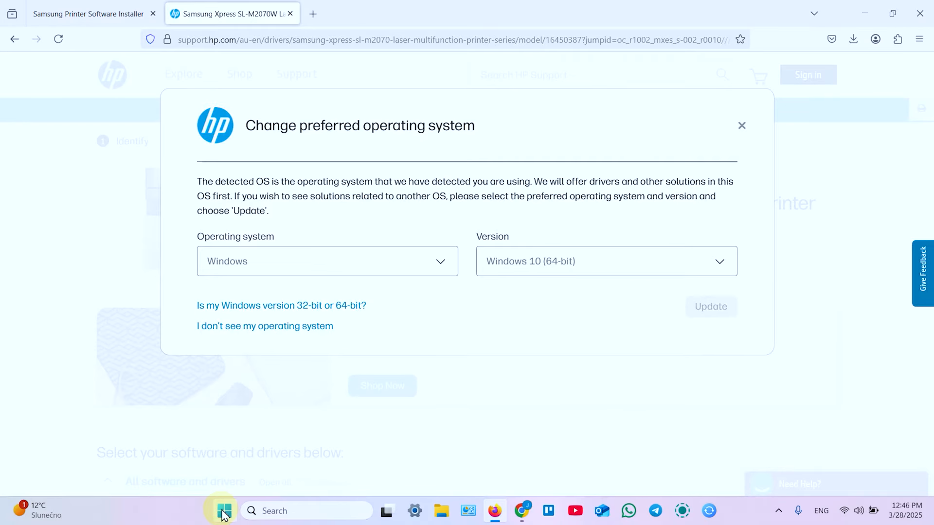
Check the PC's system type in the Windows device specifications, and close Settings and the operating system dialog without updating
left_click(224, 510)
left_click(612, 202)
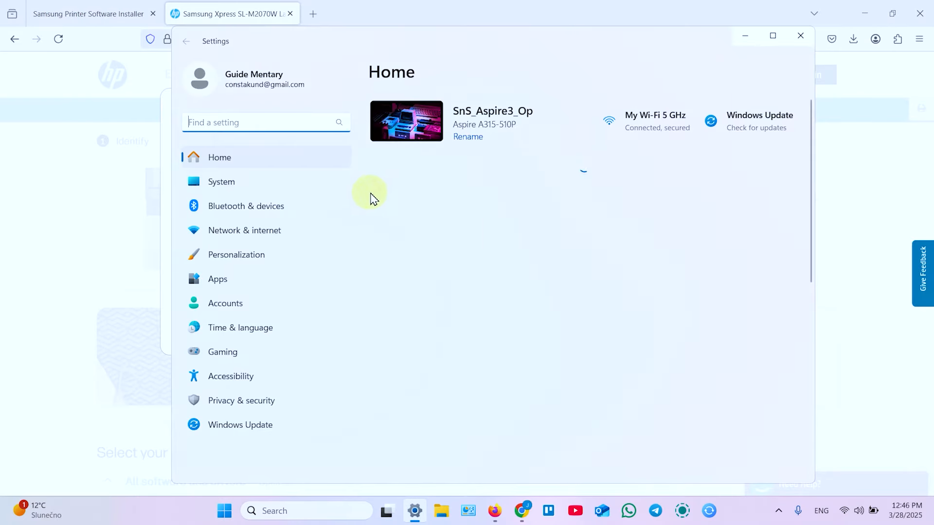
left_click(221, 185)
scroll(599, 237, "down", 10)
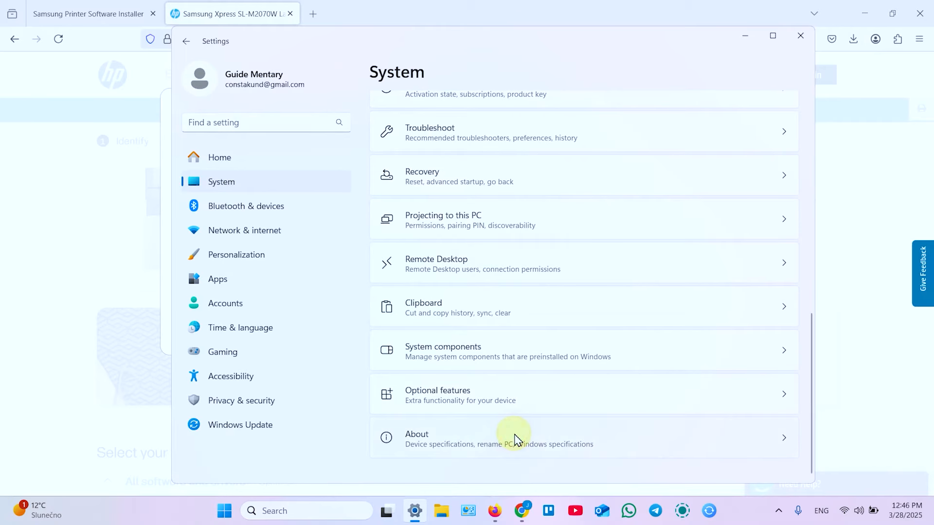
left_click(517, 439)
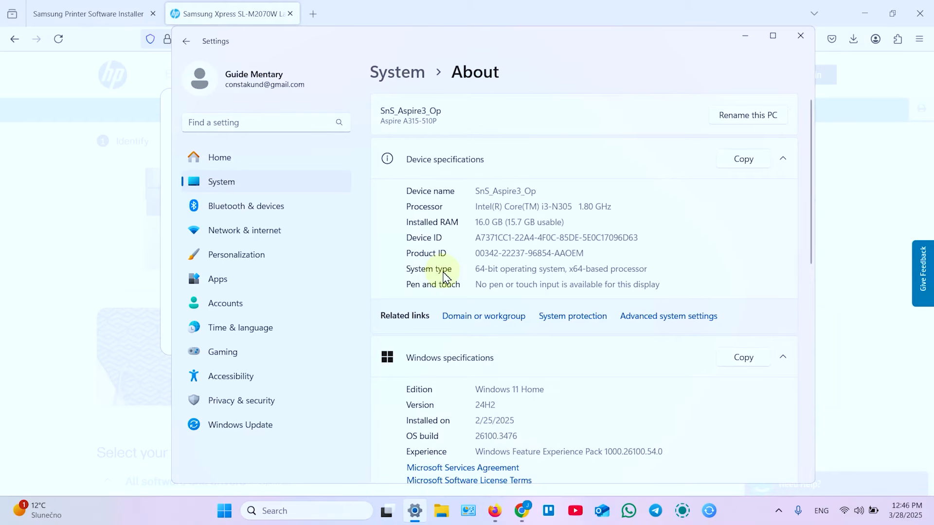
left_click(800, 36)
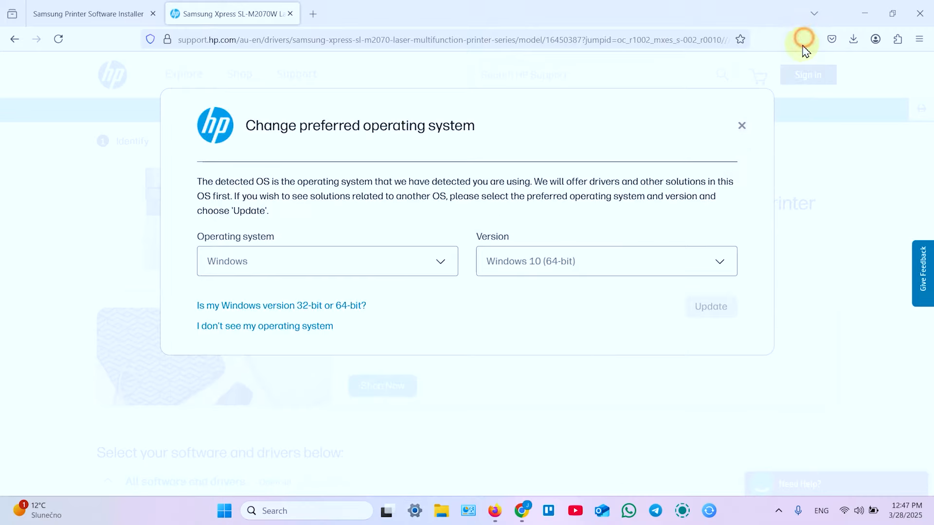
left_click(742, 126)
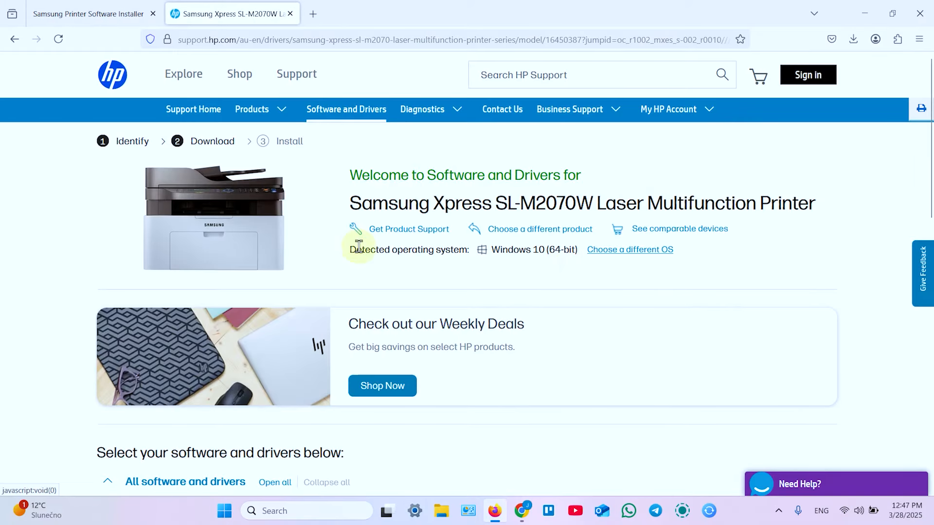
Download the Samsung SL-M2070 Series Scan Driver from the Basic Drivers under Driver-Product Installation Software
scroll(381, 240, "down", 5)
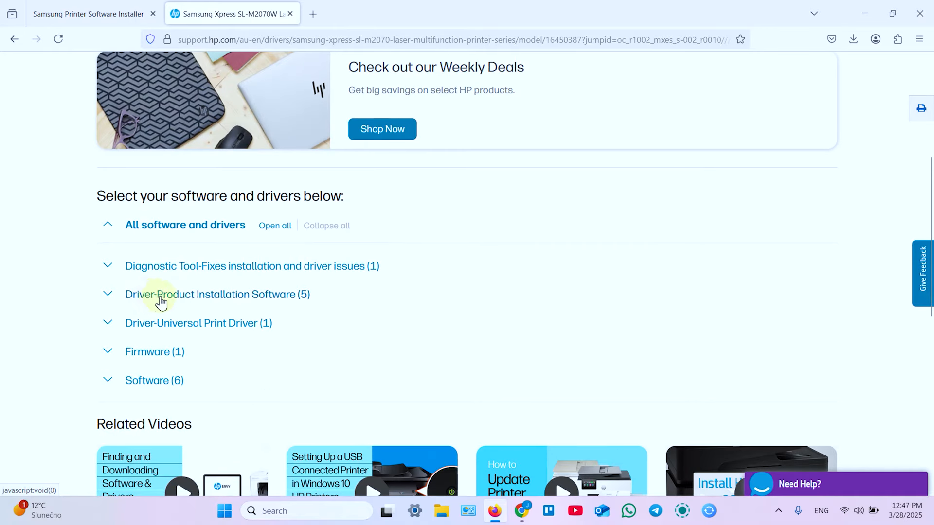
left_click(220, 302)
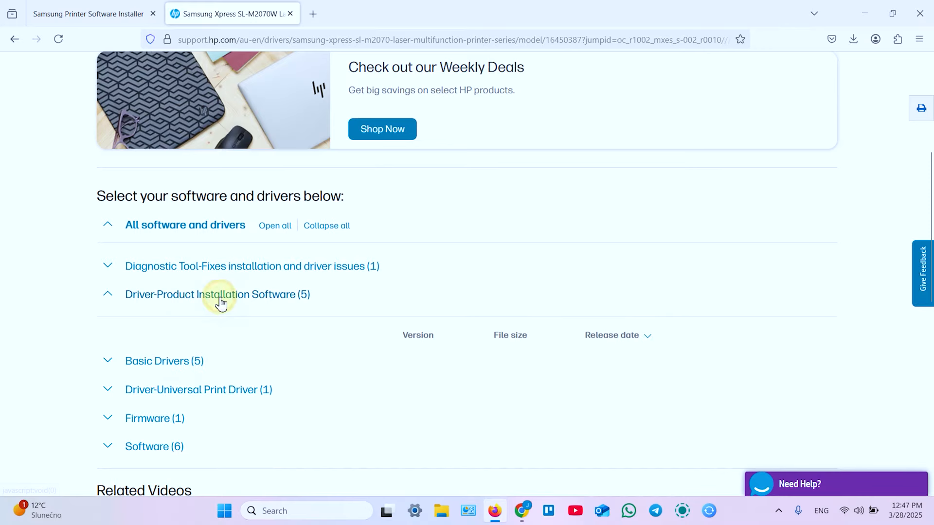
scroll(208, 306, "down", 1)
left_click(149, 304)
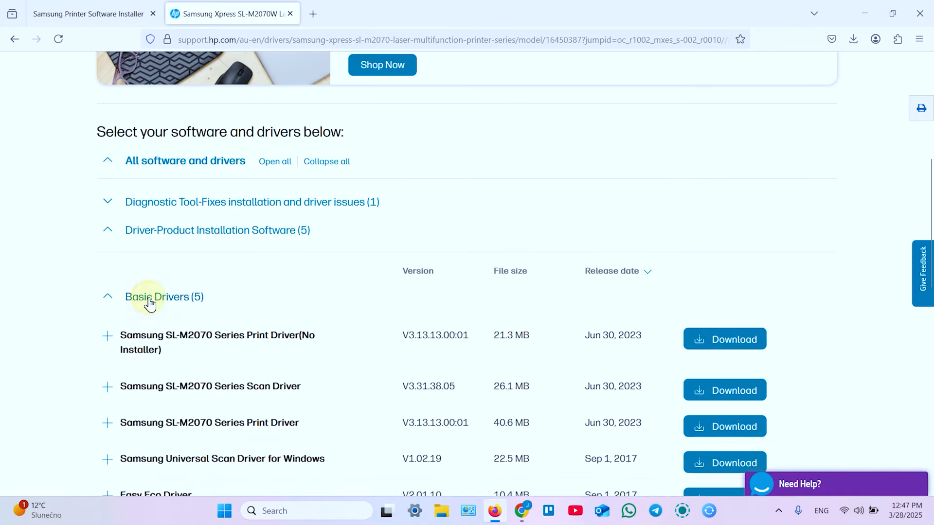
scroll(182, 296, "down", 2)
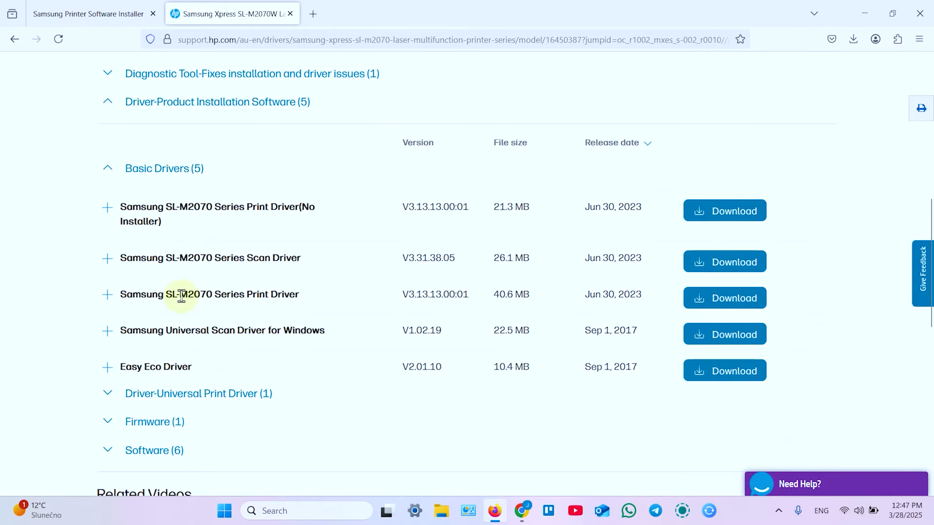
left_click(731, 263)
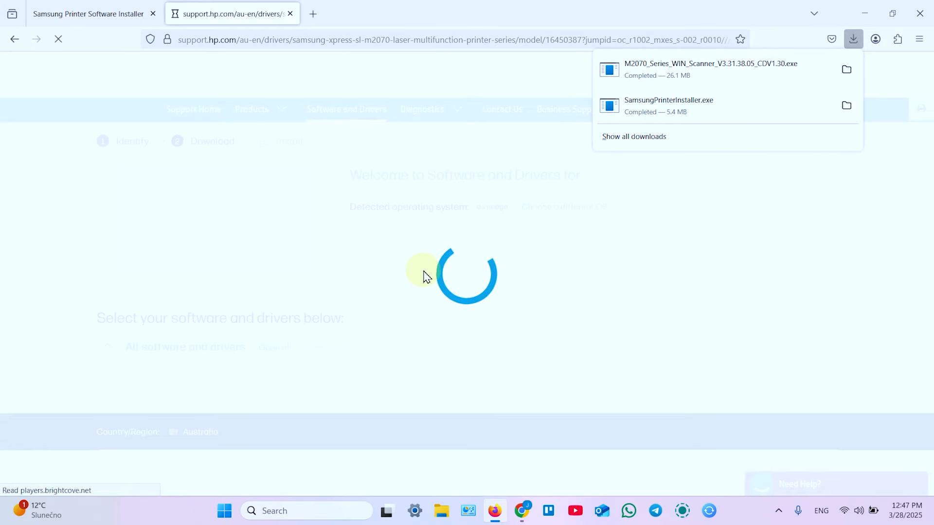
Download the Samsung SL-M2070 Series Print Driver, the version with an installer, from the Basic Drivers
scroll(311, 304, "down", 4)
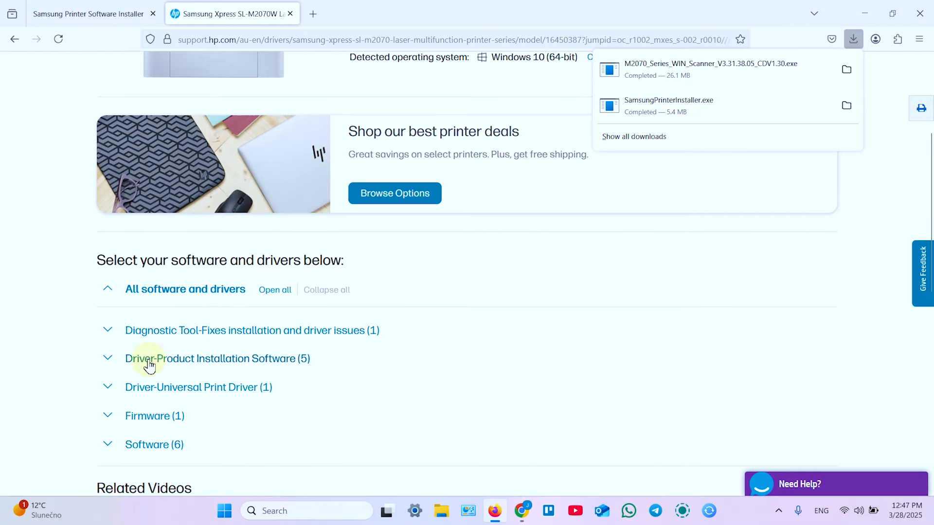
left_click(228, 365)
scroll(232, 362, "down", 3)
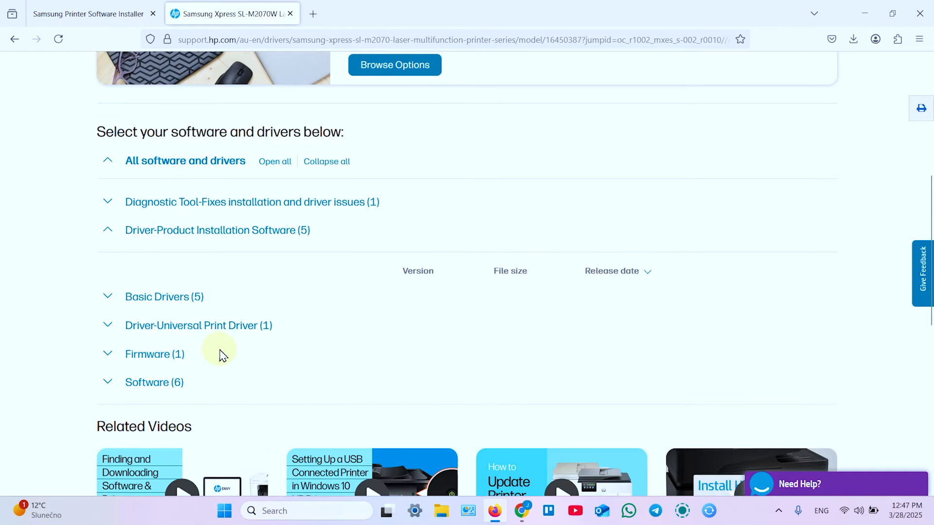
left_click(141, 302)
scroll(186, 310, "down", 1)
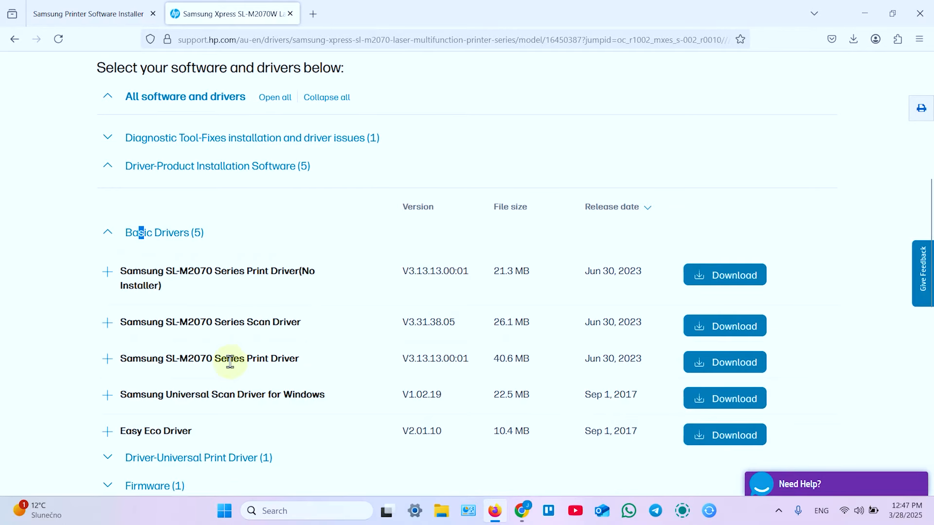
left_click(727, 363)
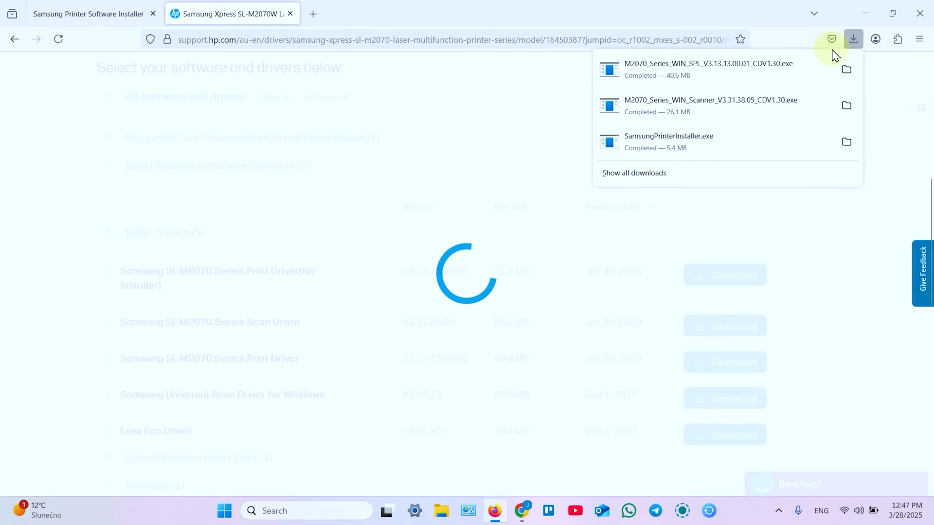
Minimize the browser, switch to File Explorer and launch M2070_Series_WIN_SPL_V3.13.13.00.01_CDV1.30.exe from the Downloads folder
left_click(865, 13)
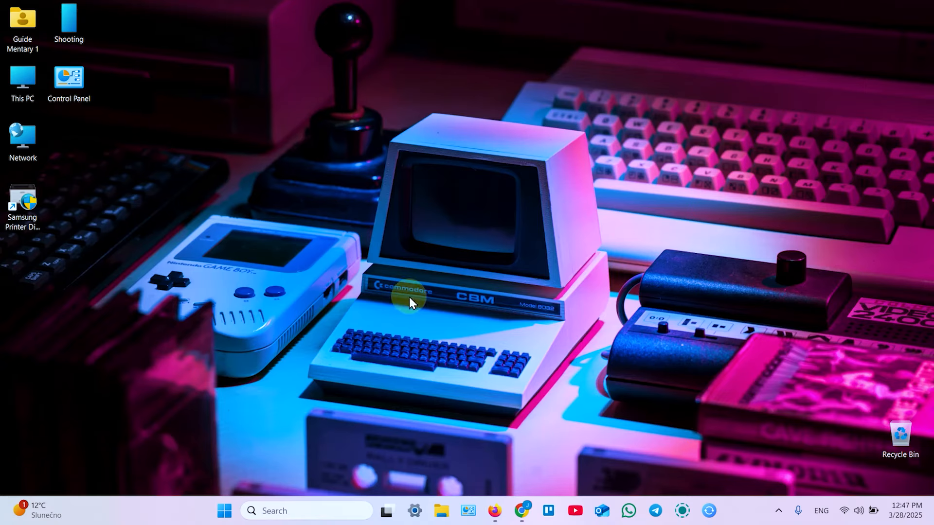
left_click(440, 515)
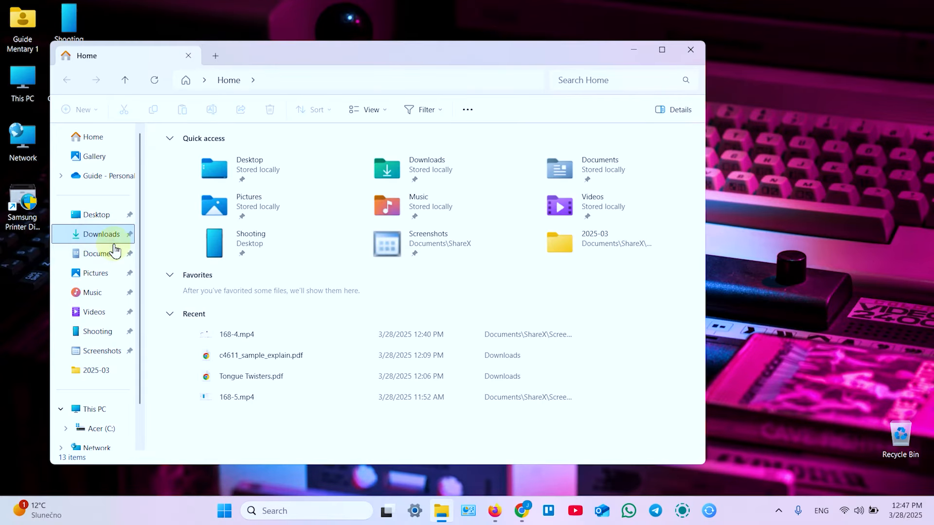
left_click(101, 239)
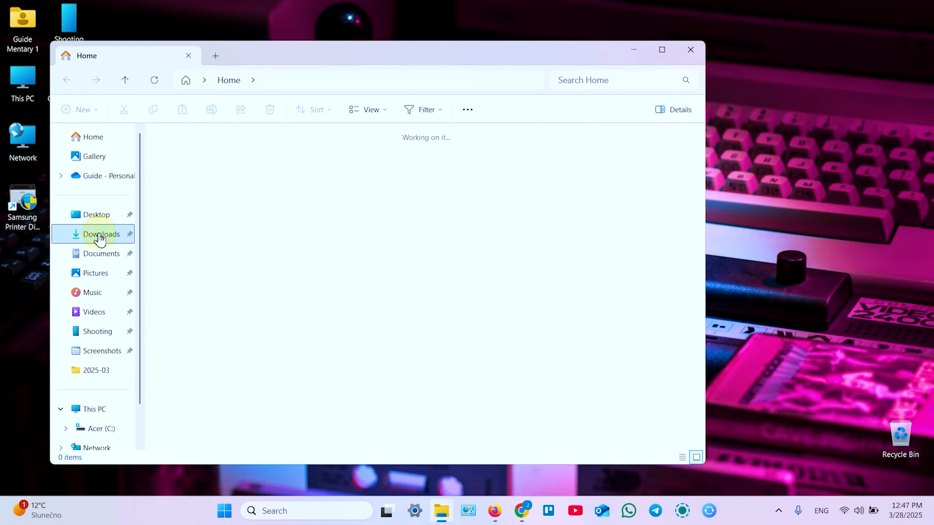
left_click(184, 172)
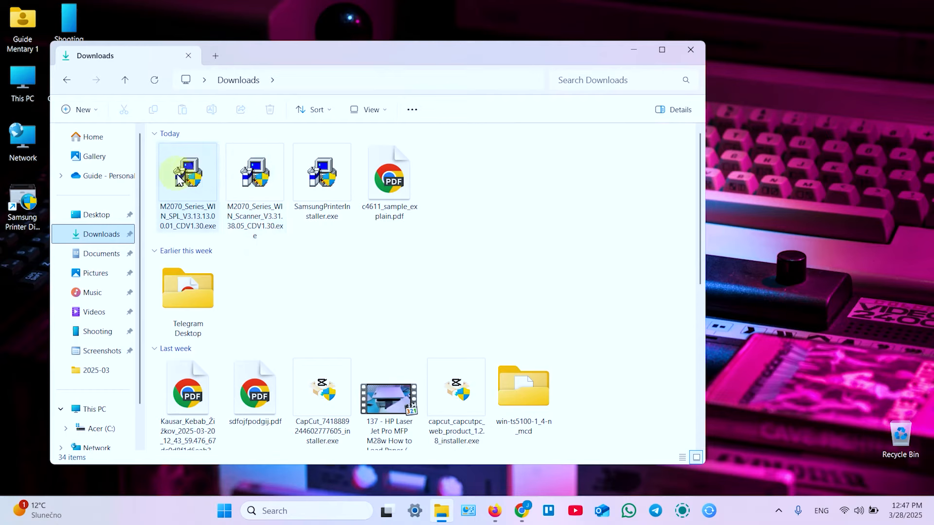
left_click(261, 179)
left_click(193, 171)
left_click(262, 179)
left_click(194, 170)
double_click(193, 171)
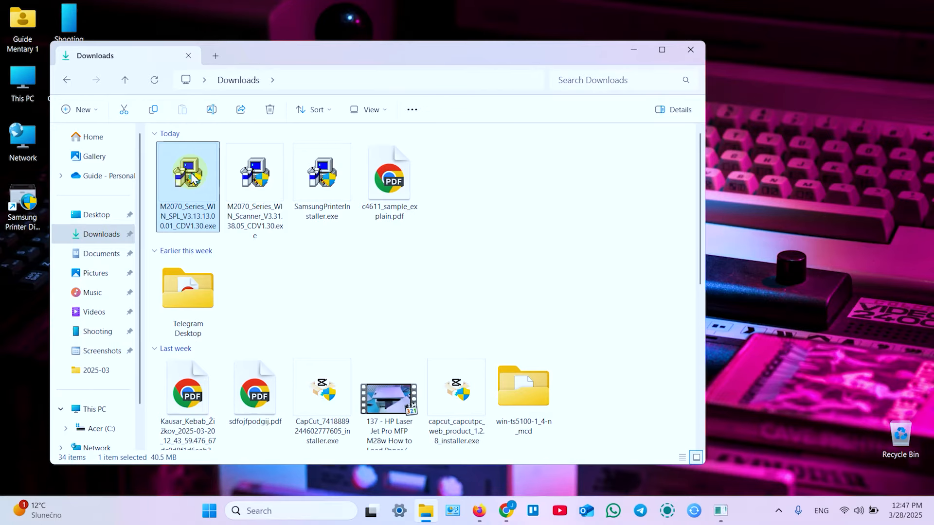
left_click(333, 393)
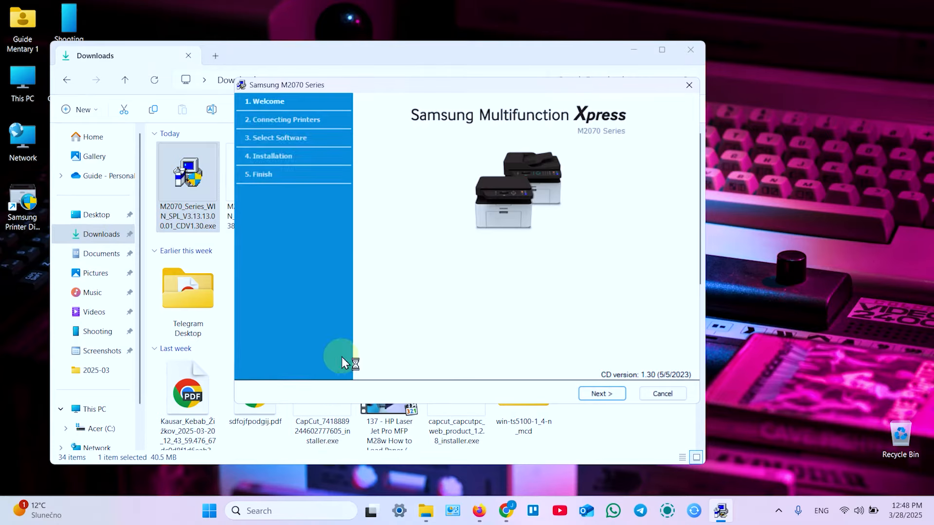
Accept the End User License Agreement and data collection settings, and continue with the Existing Printer setup type
left_click(602, 394)
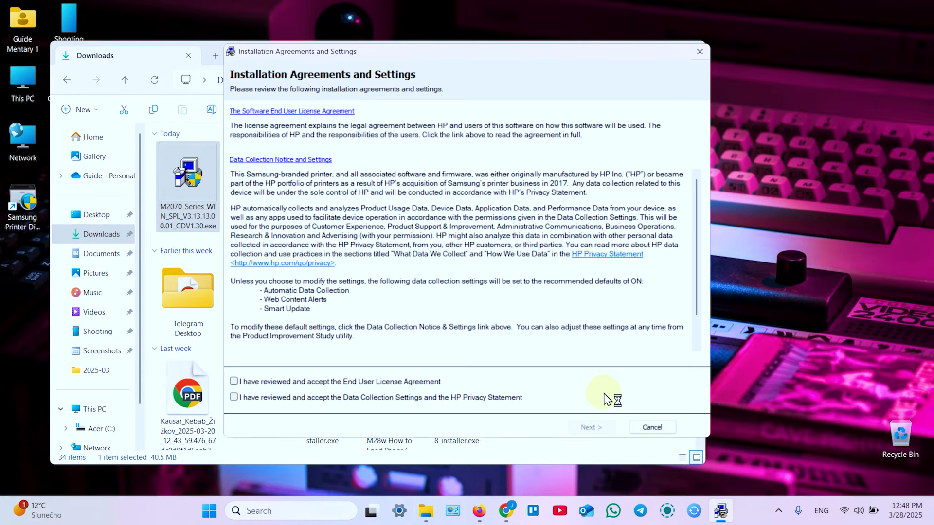
left_click(231, 382)
left_click(234, 398)
left_click(592, 428)
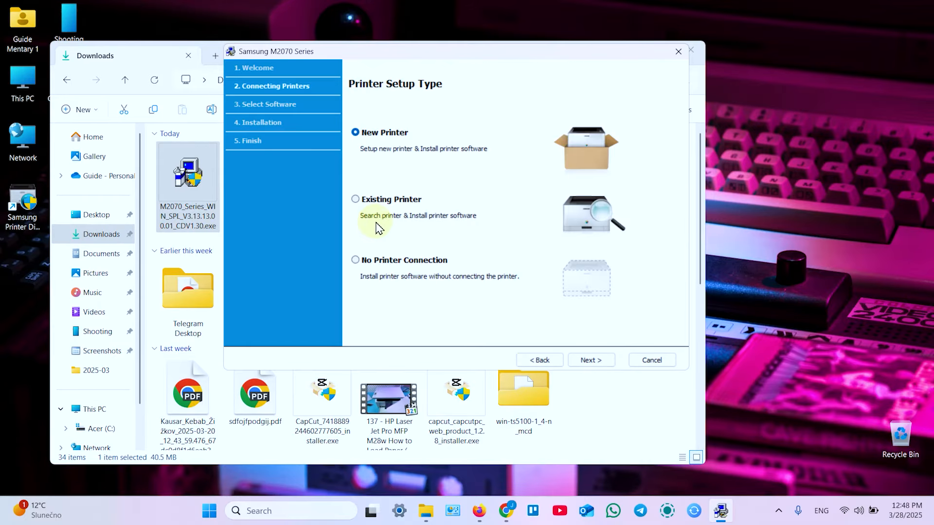
left_click(591, 360)
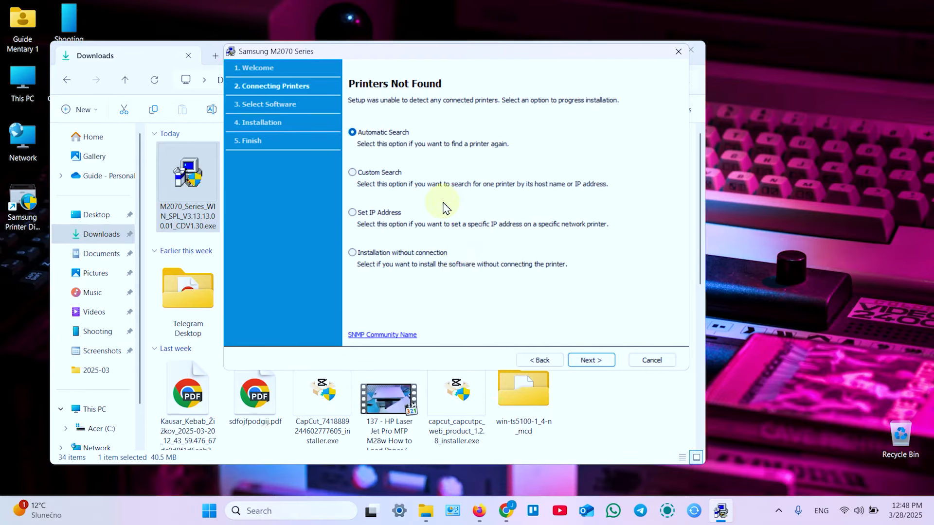
Repeat the Automatic Search past the firewall notice and continue with the Samsung M2070 Series printer
left_click(598, 365)
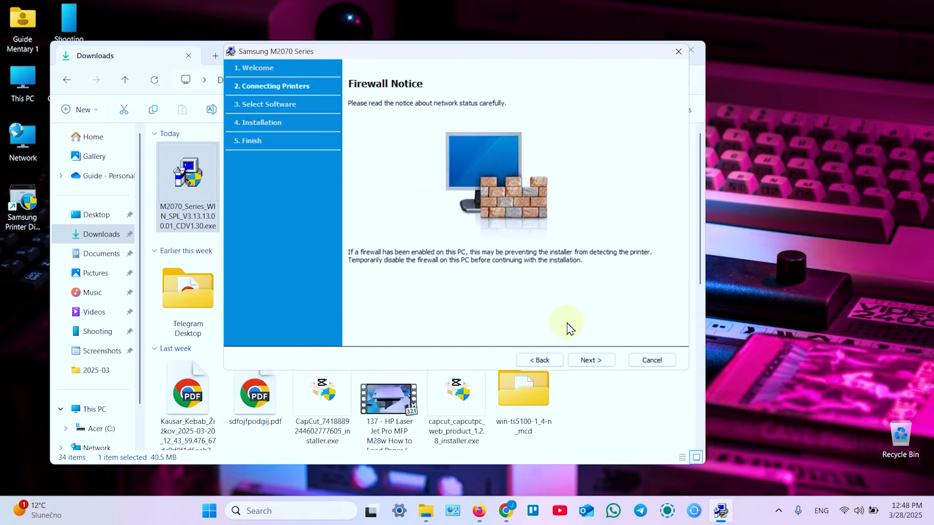
left_click(591, 362)
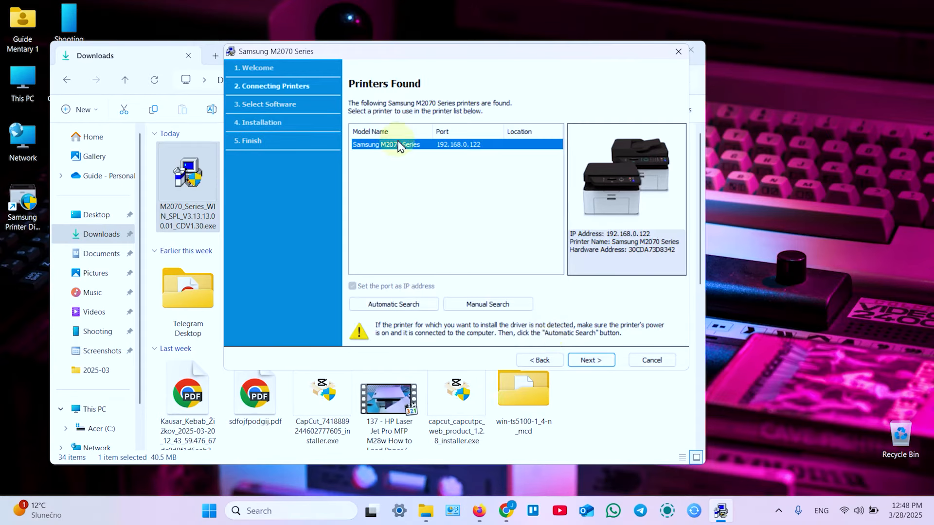
left_click(590, 362)
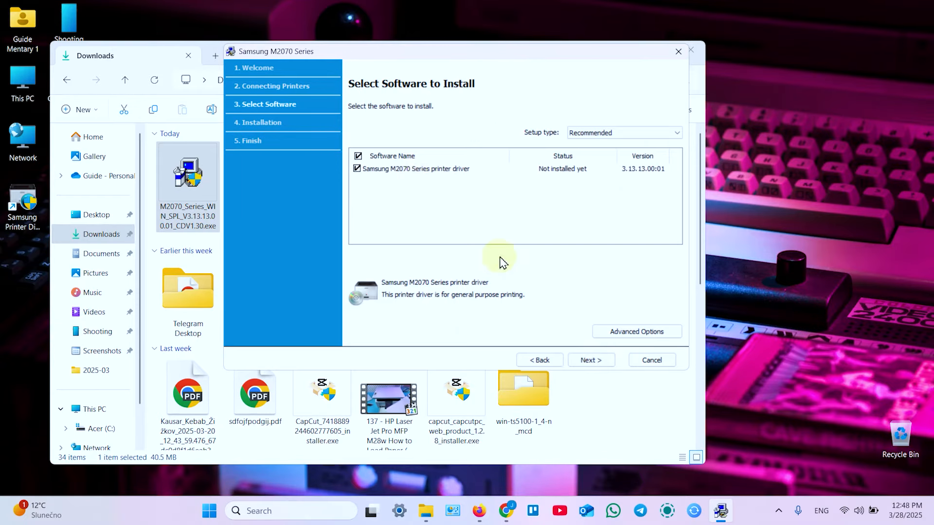
Install the Samsung M2070 Series printer driver with the Recommended setup type, continuing past the environmental notice
left_click(589, 364)
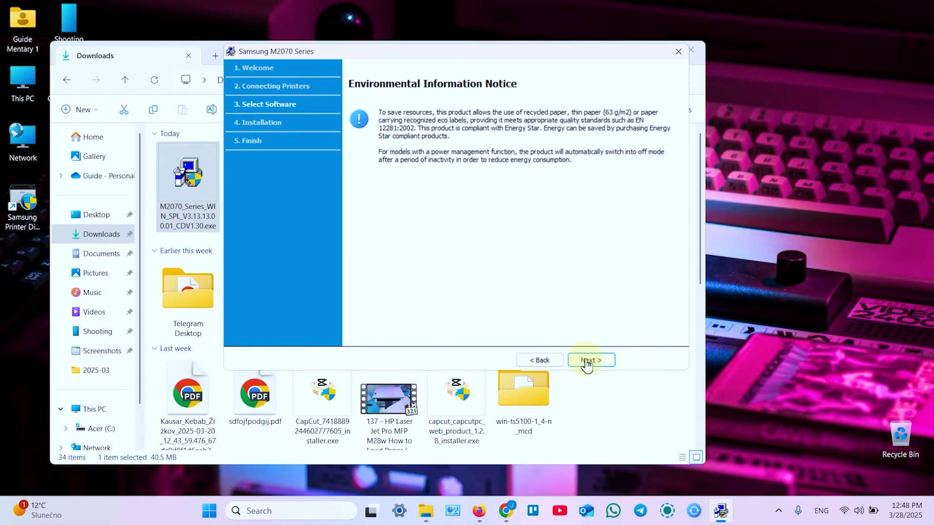
left_click(593, 364)
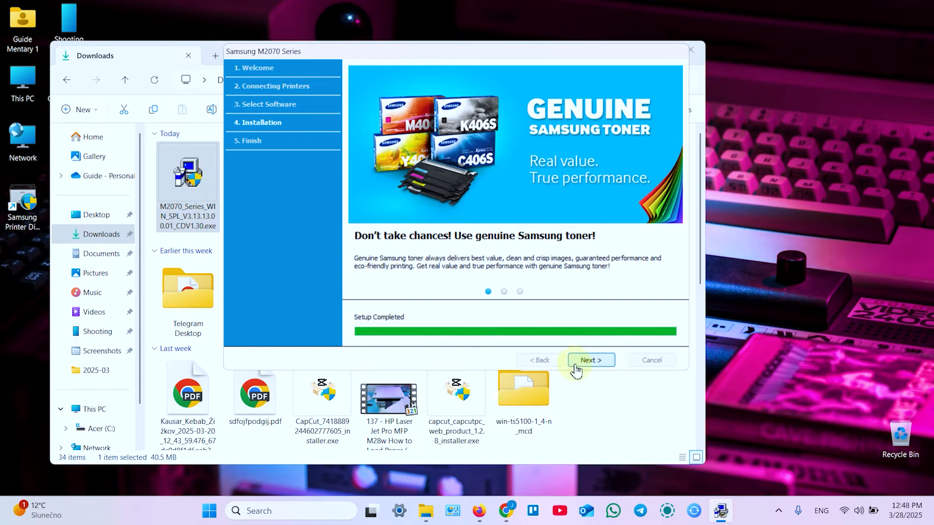
Finish the printer driver setup without a test page and select M2070_Series_WIN_Scanner_V3.31.38.05_CDV1.30.exe in the Downloads folder
left_click(594, 361)
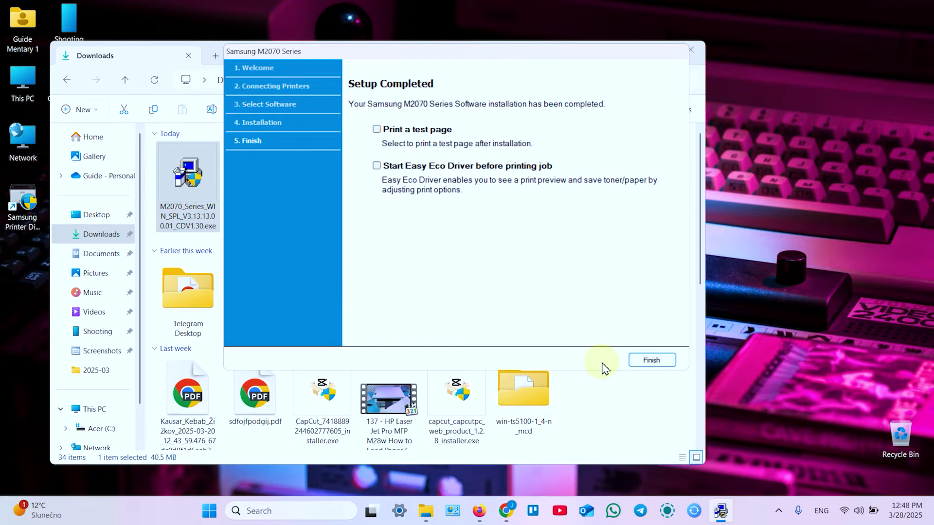
left_click(652, 360)
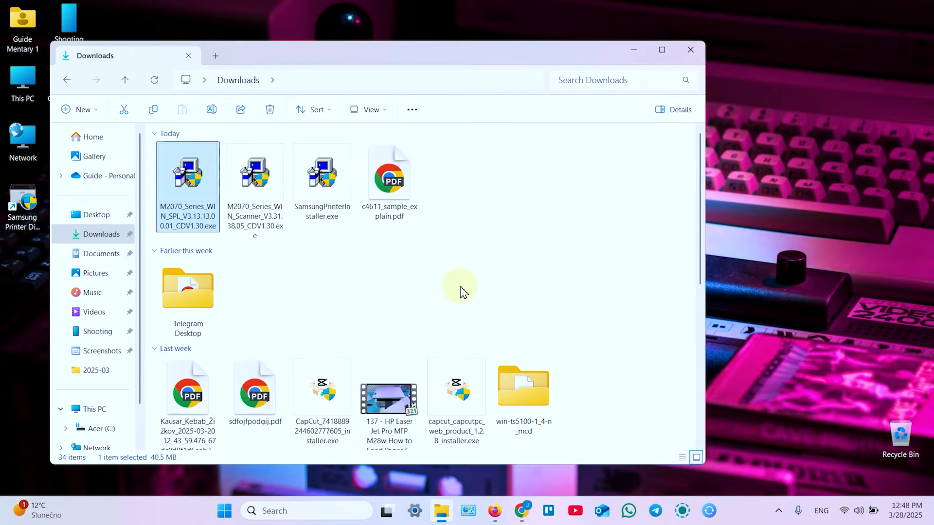
left_click(251, 168)
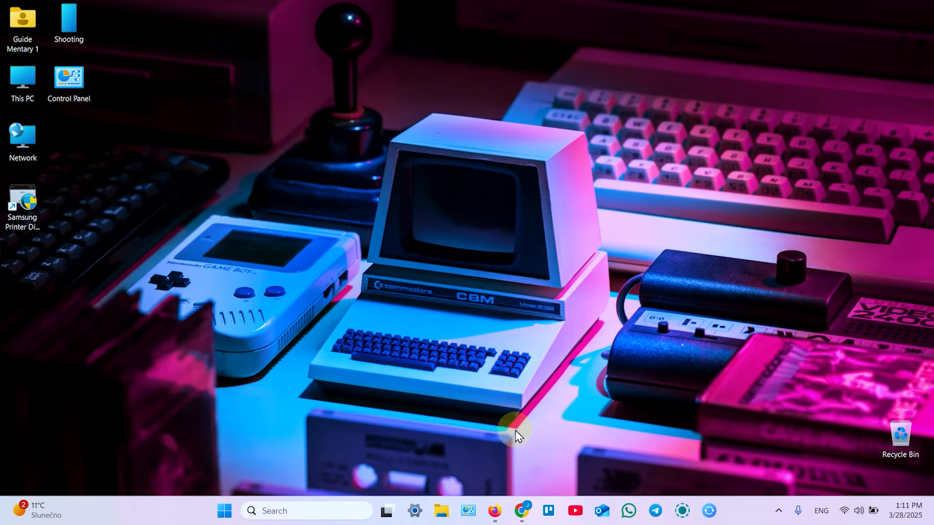
Switch to Chrome, open the Trello email with 25 new notifications in Gmail, and review its print preview for the Samsung M2070 Series
mouse_move(525, 515)
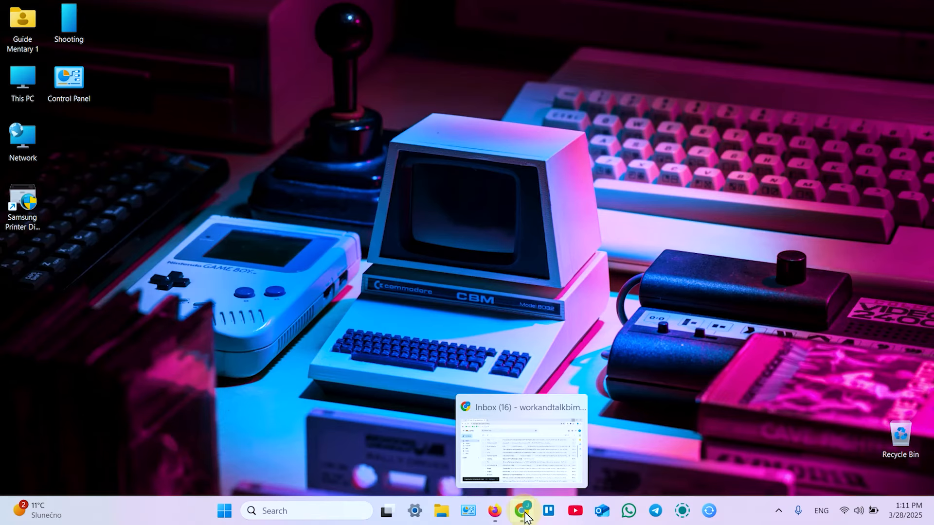
left_click(522, 513)
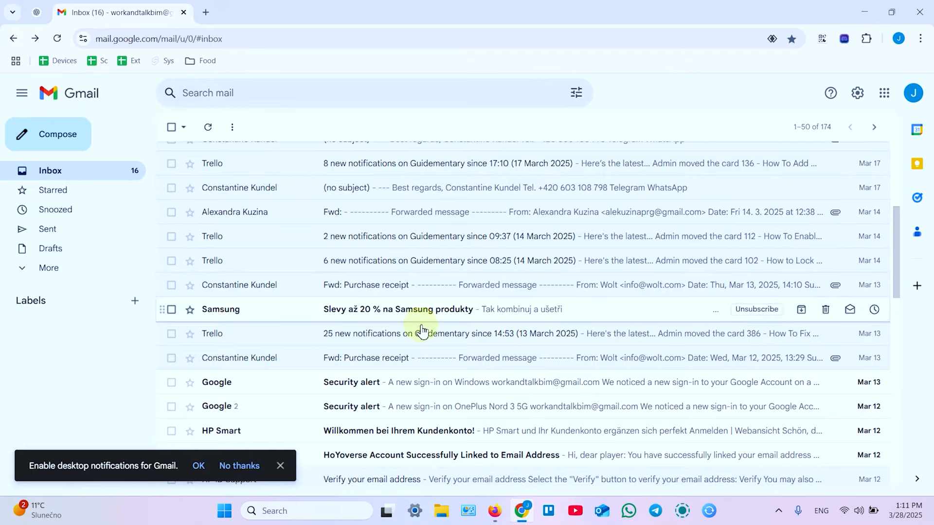
left_click(467, 334)
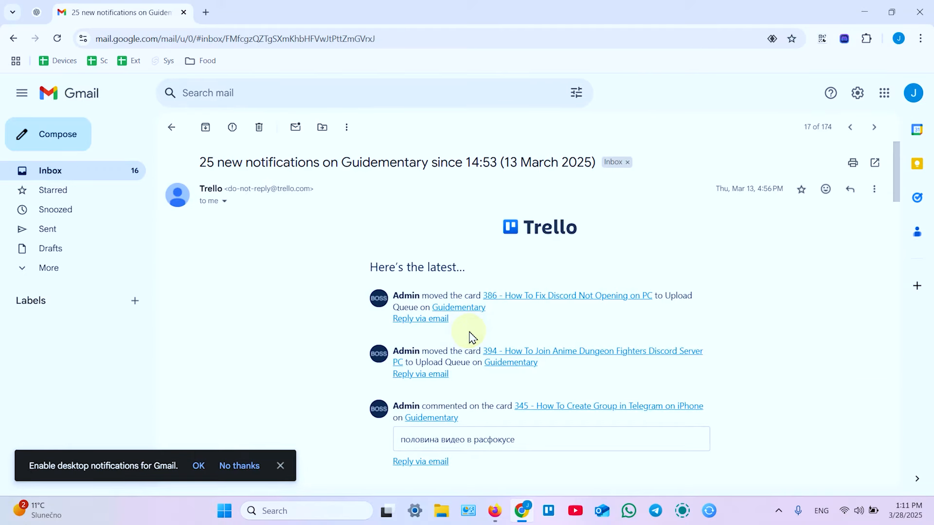
left_click(852, 165)
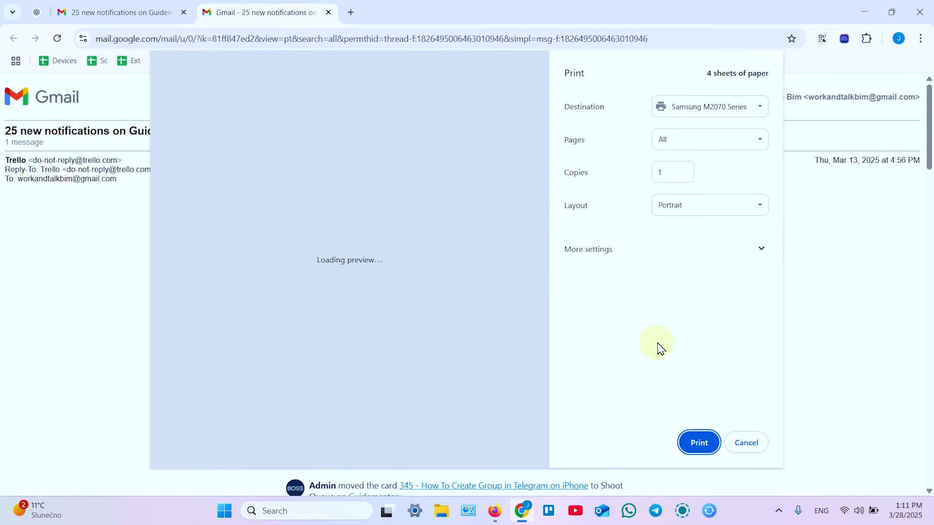
scroll(375, 188, "down", 20)
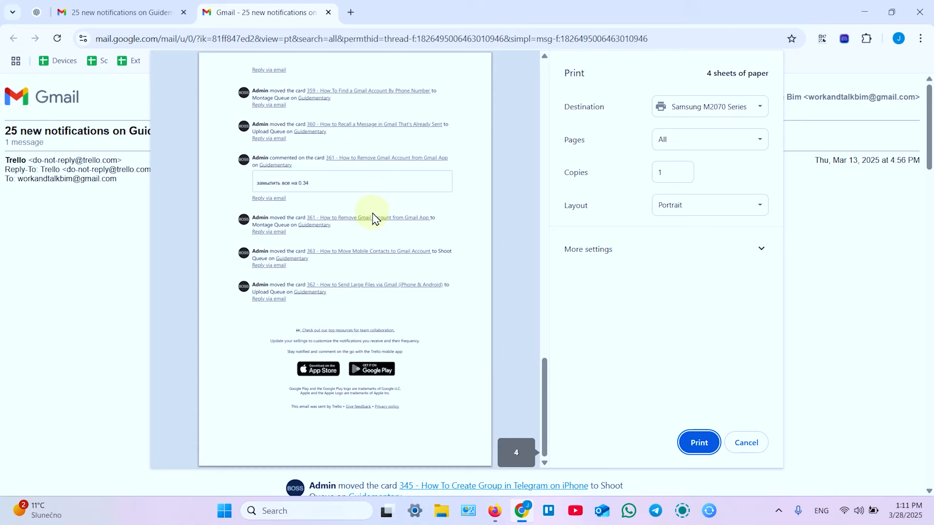
scroll(375, 214, "up", 20)
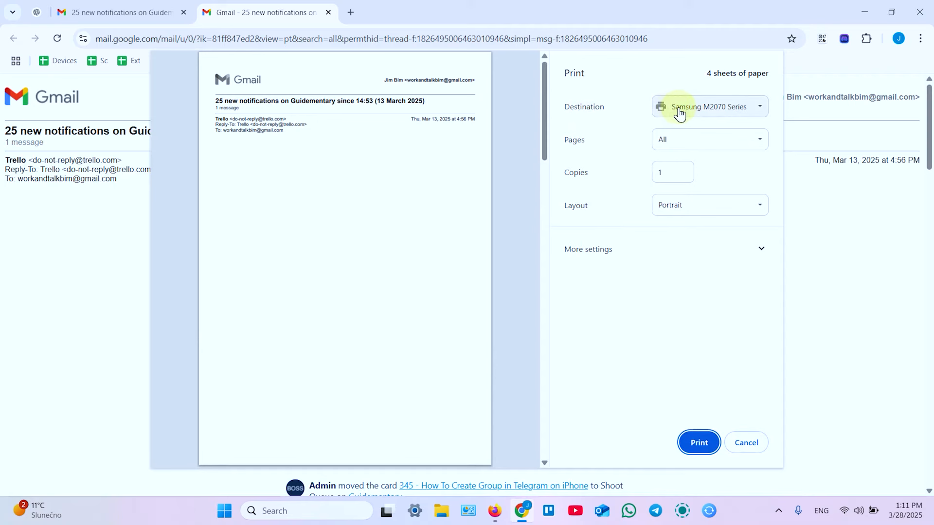
Set a custom page range of 1-3 for printing and check the preview pages
left_click(685, 146)
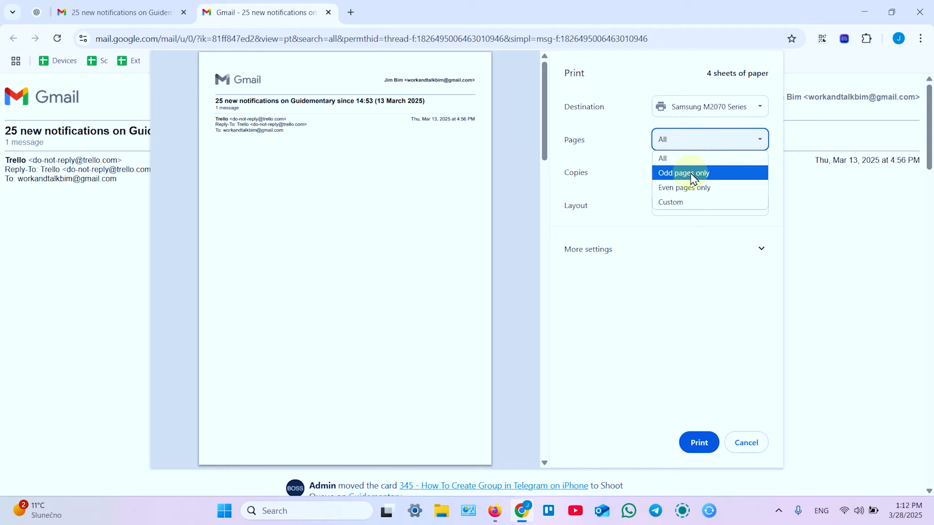
left_click(673, 203)
left_click(680, 165)
type("1-3")
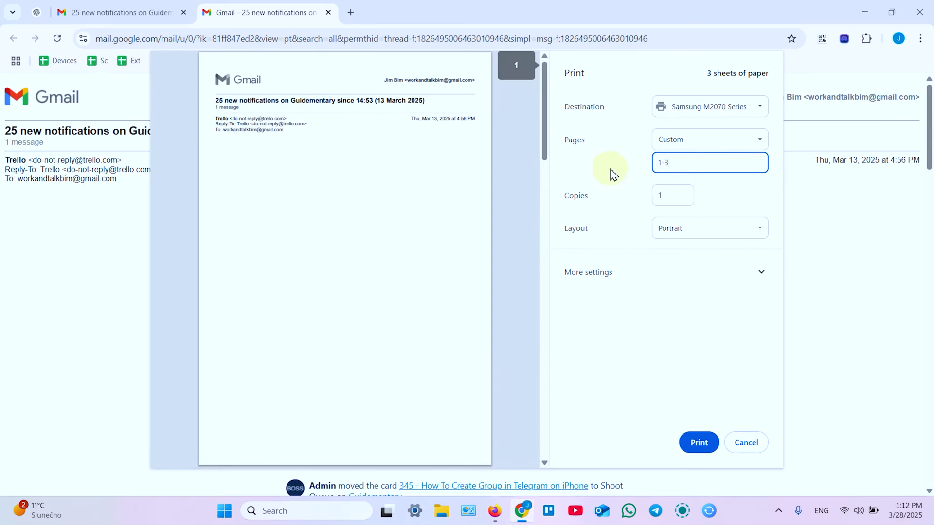
scroll(434, 176, "down", 15)
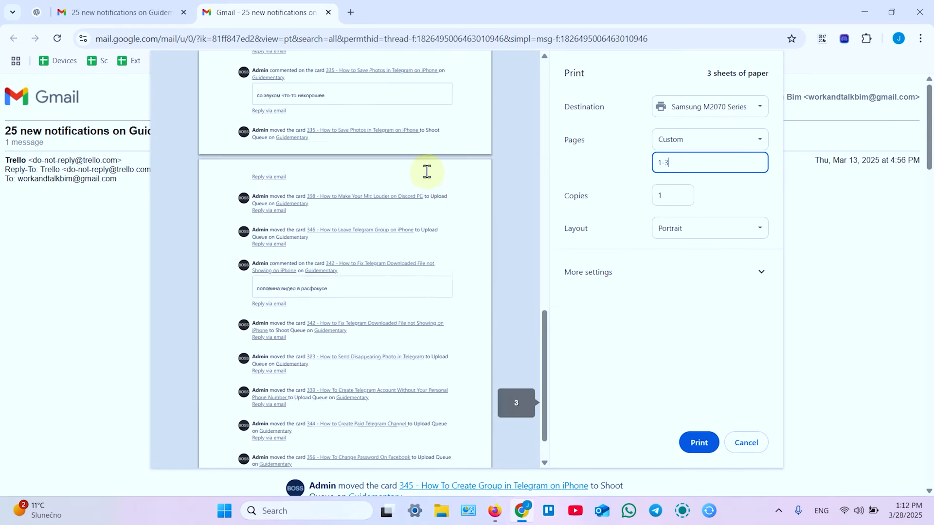
scroll(435, 176, "up", 15)
Try the custom page range 1,3,4 in the preview, and set the pages back to All
key("BackSpace")
key("BackSpace")
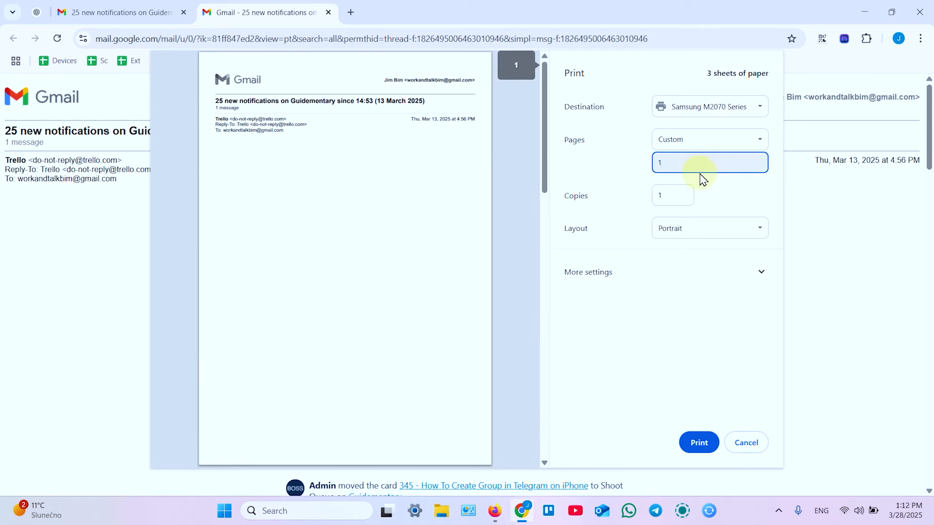
type(",3")
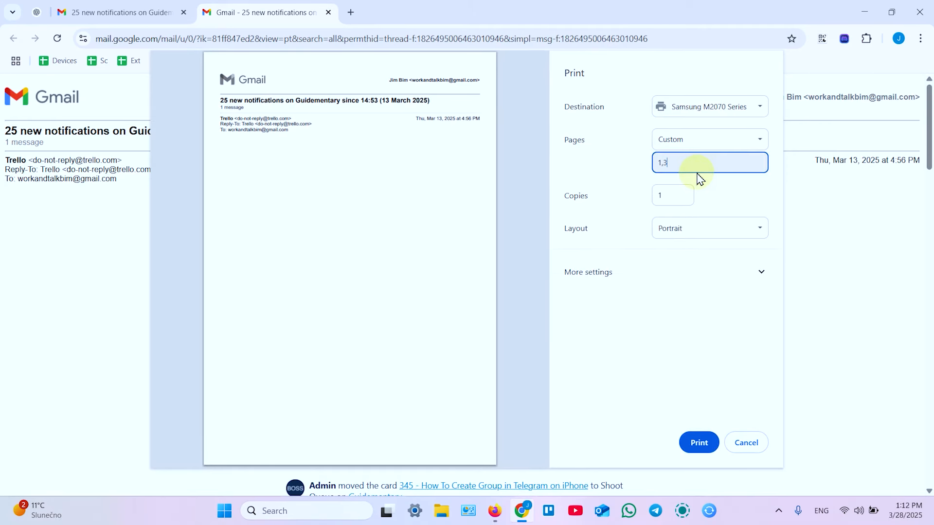
type(",4")
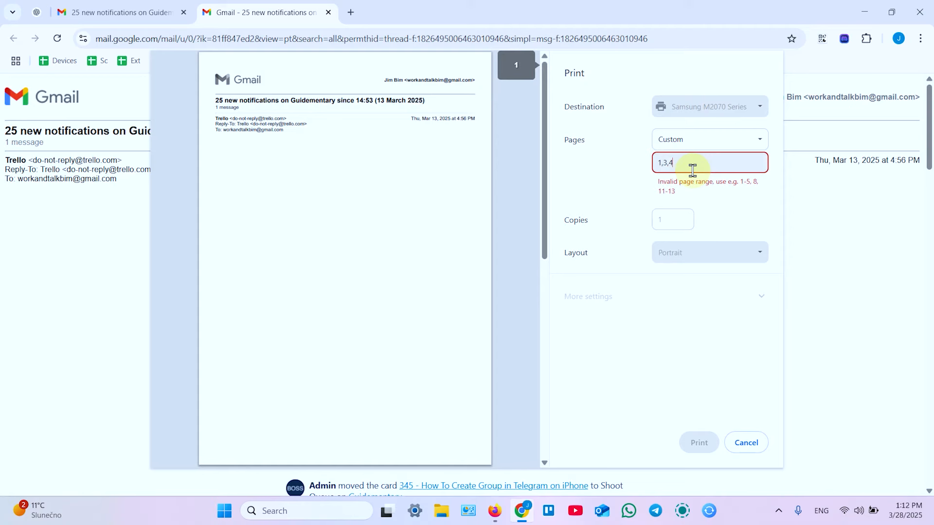
scroll(443, 184, "down", 3)
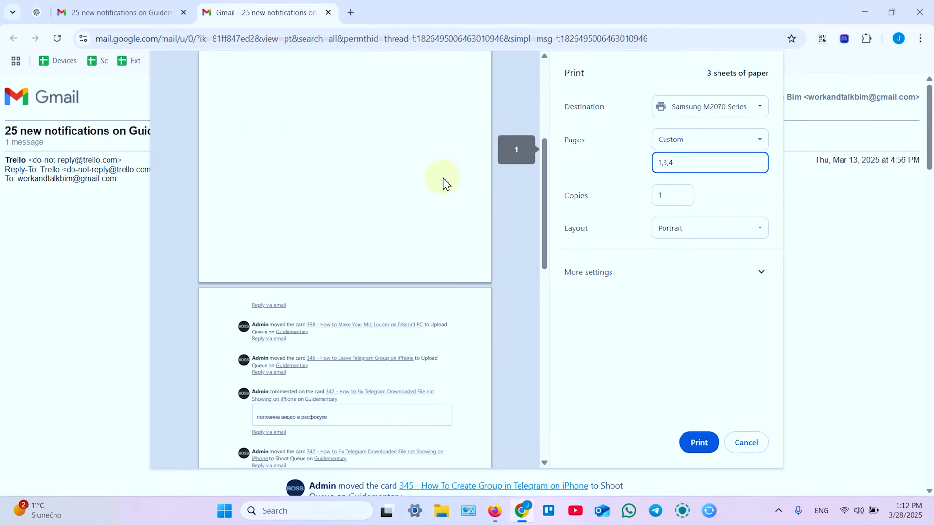
scroll(443, 184, "down", 10)
left_click(702, 153)
left_click(678, 158)
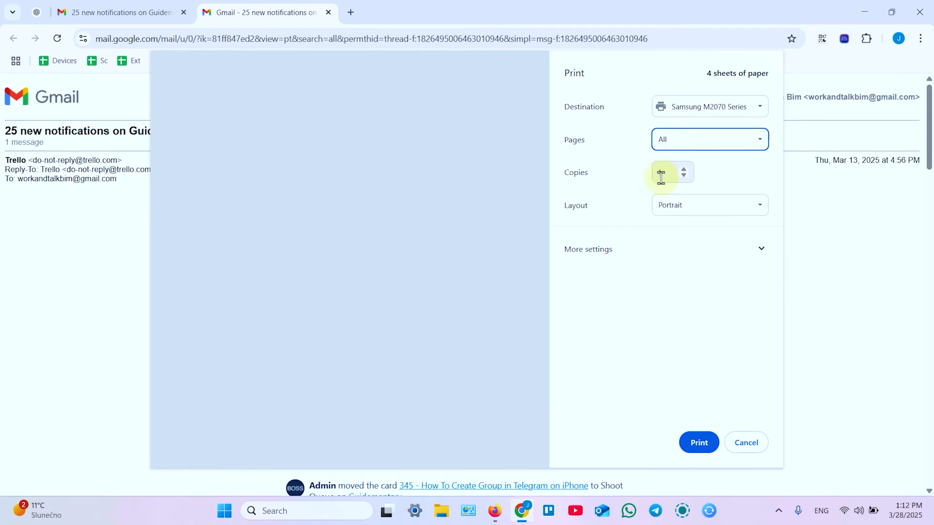
Try raising the number of copies to 8, and lower it back to 1
left_click(687, 169)
left_click(686, 169)
left_click(687, 169)
left_click(686, 169)
left_click(686, 169)
left_click(687, 168)
left_click(686, 169)
left_click(687, 177)
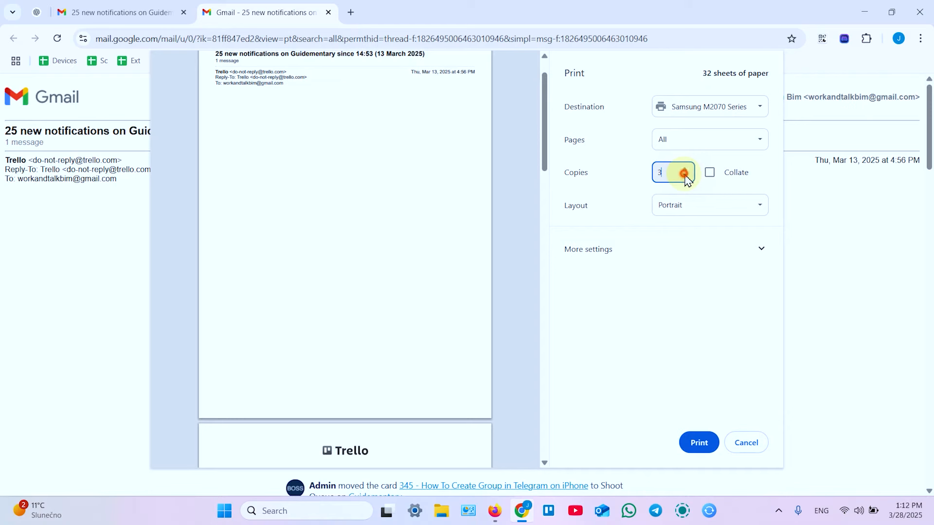
left_click(686, 177)
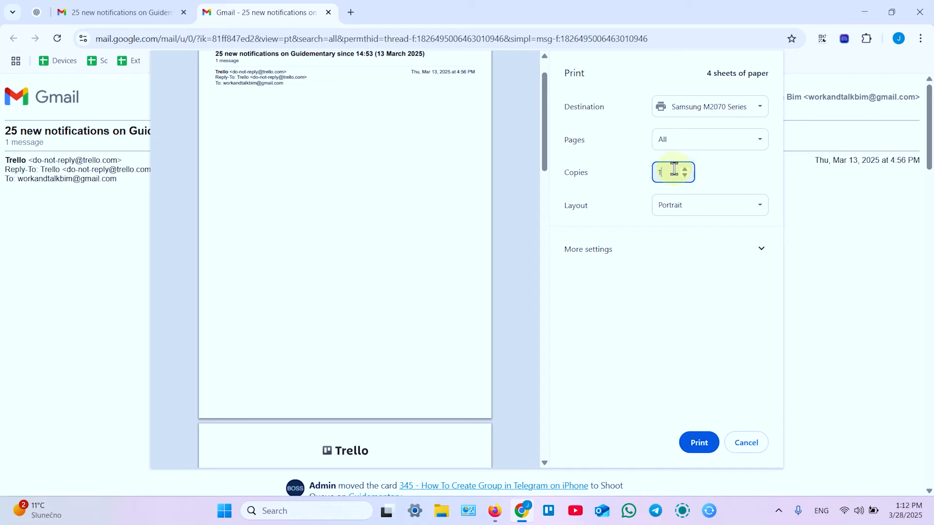
Try entering 356 copies, and reset the number of copies to 1
type("356")
double_click(671, 174)
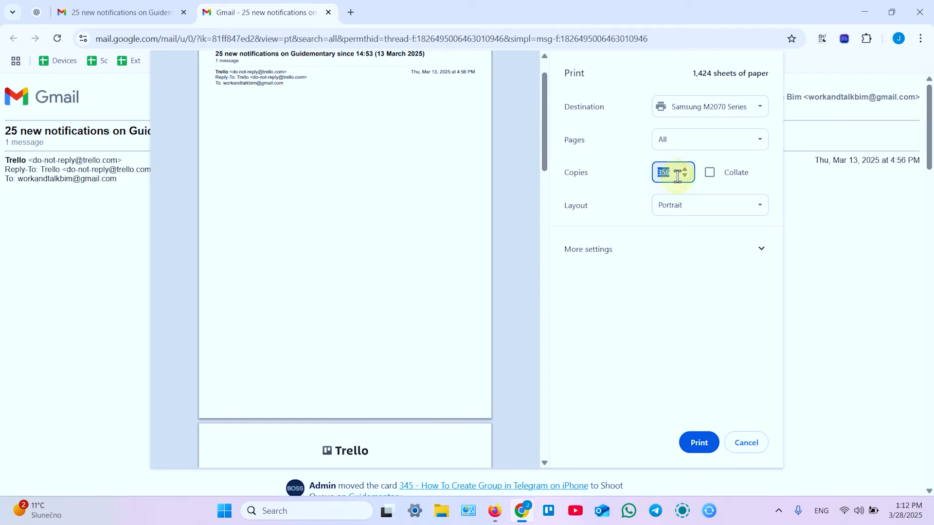
type("1")
left_click(630, 175)
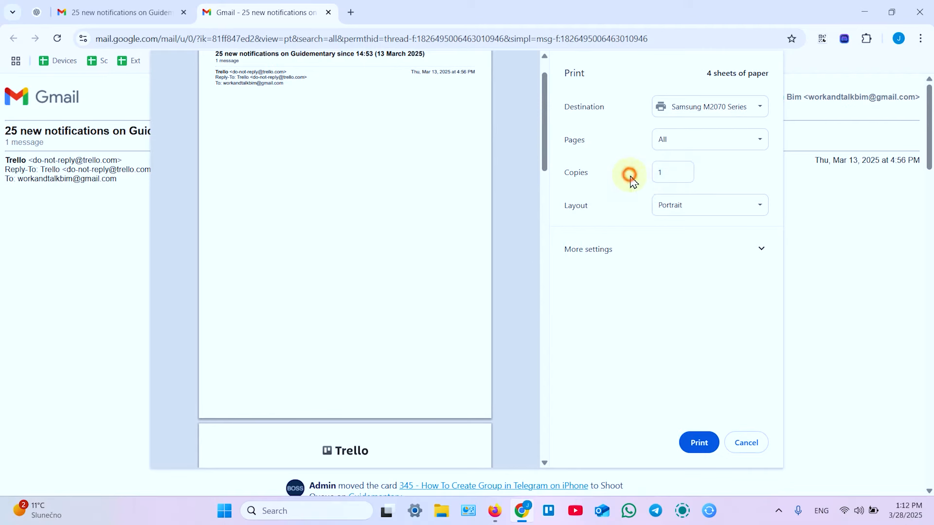
Check the layout options, expand the additional print settings and choose A4 as the paper size
left_click(687, 210)
left_click(608, 203)
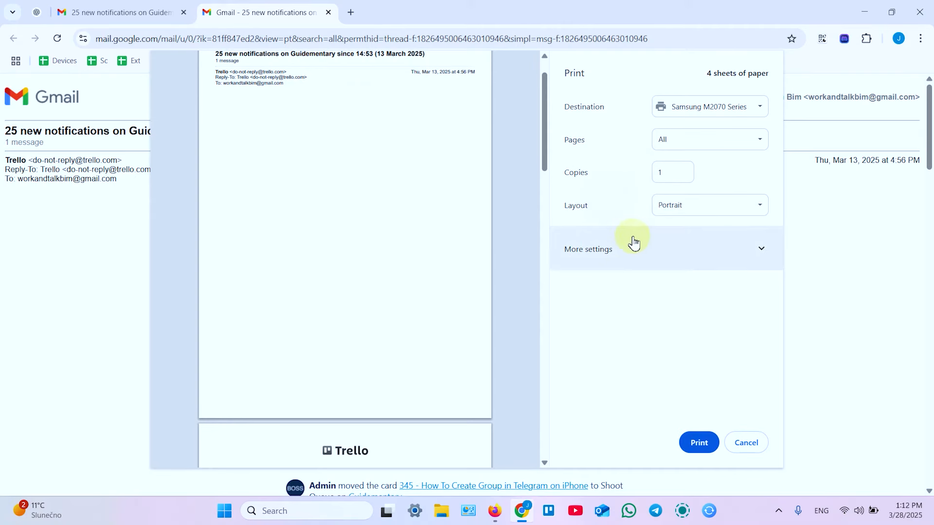
left_click(597, 255)
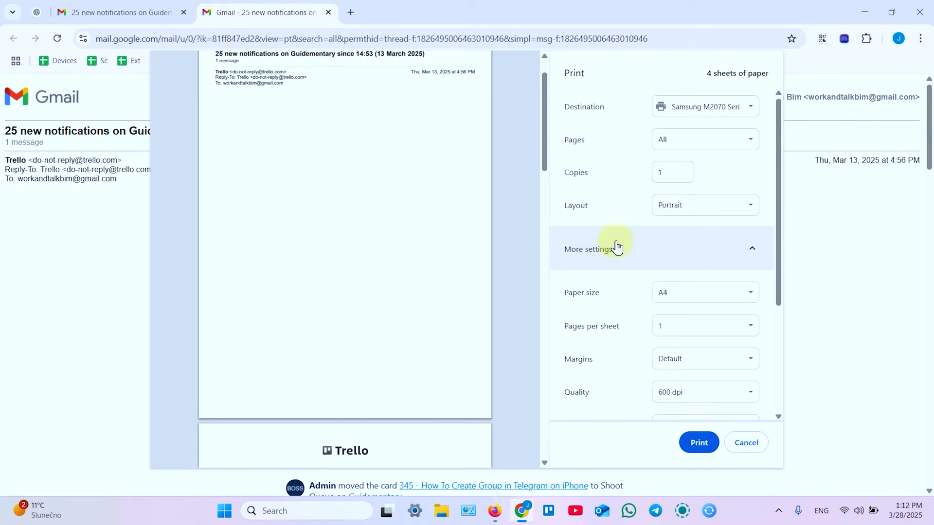
scroll(623, 244, "down", 1)
left_click(693, 237)
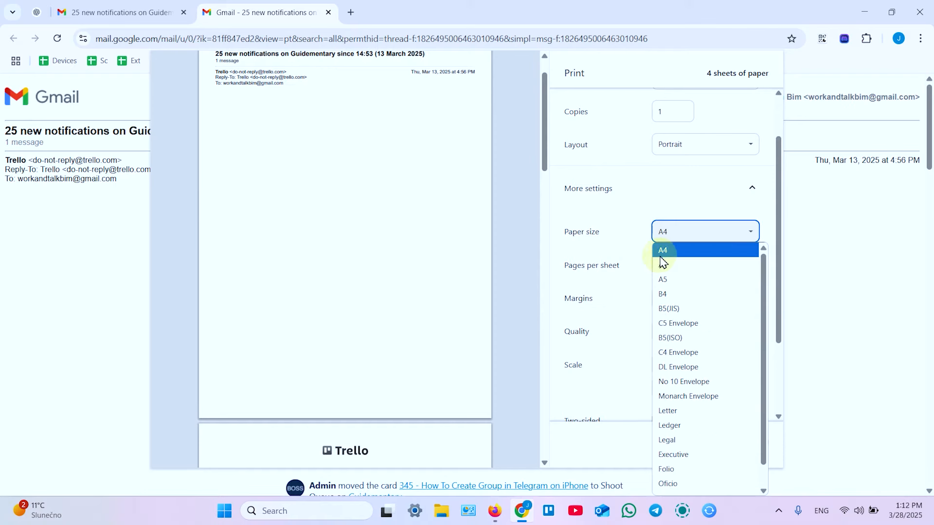
left_click(670, 252)
Set the printout to 4 pages per sheet
scroll(621, 198, "down", 1)
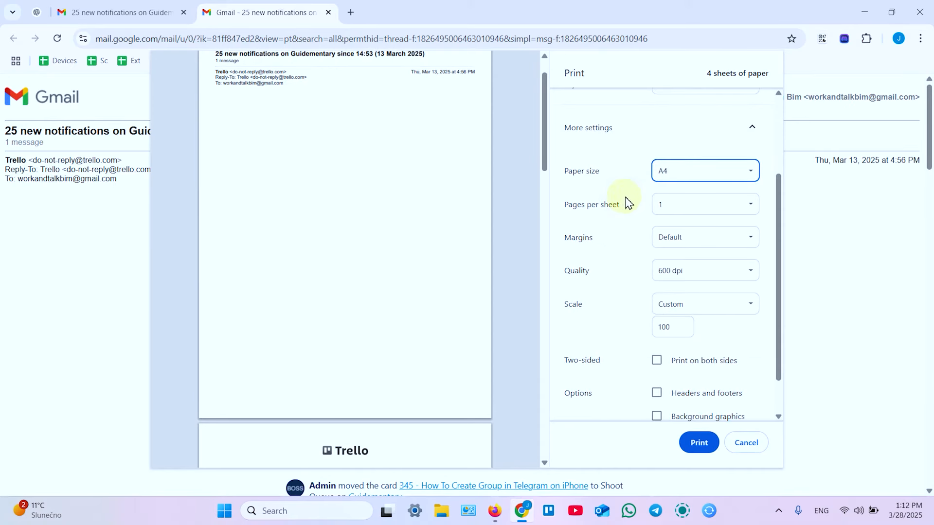
left_click(676, 206)
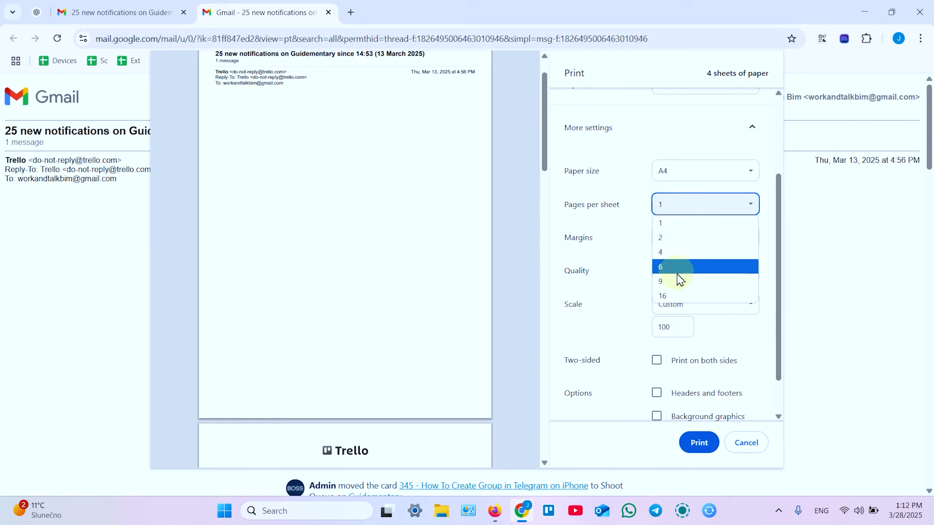
left_click(663, 252)
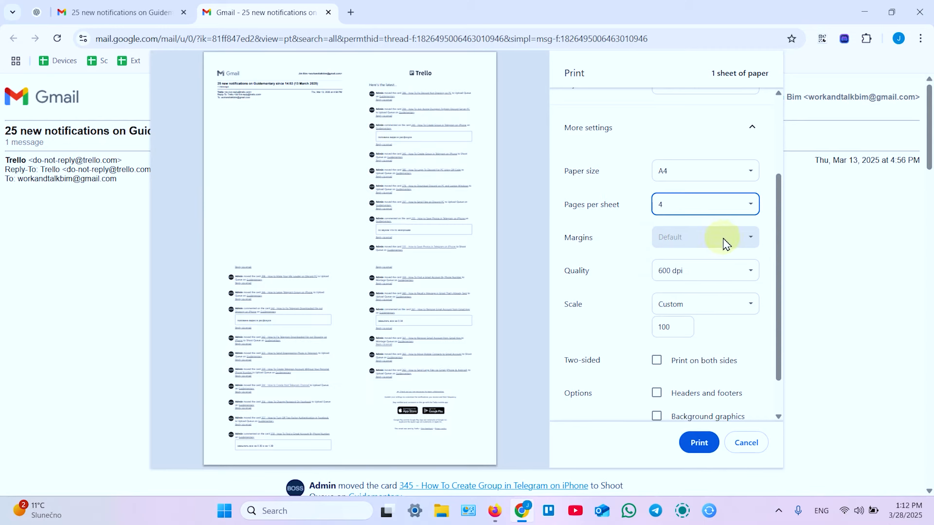
Try a Custom print scale of 50 for the email
scroll(622, 235, "down", 1)
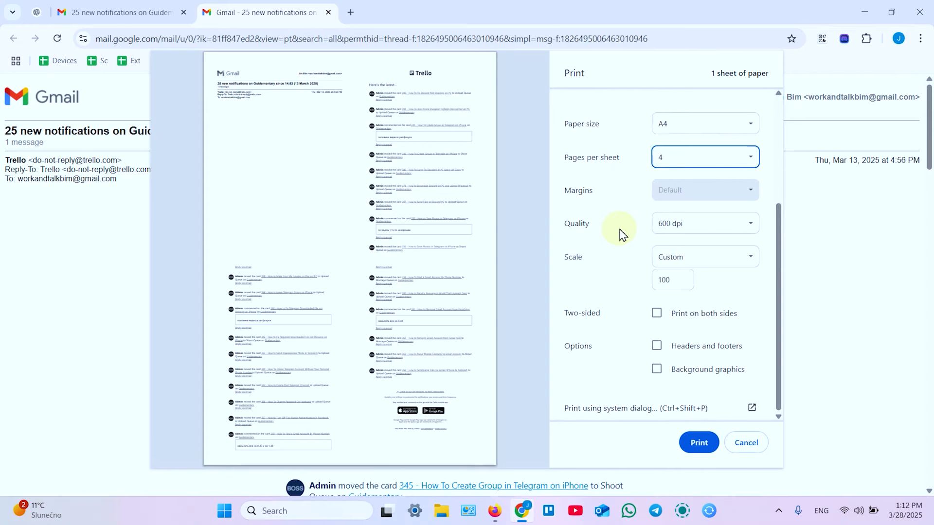
left_click(679, 260)
left_click(679, 274)
left_click(679, 273)
left_click(675, 312)
left_click_drag(654, 281, 719, 287)
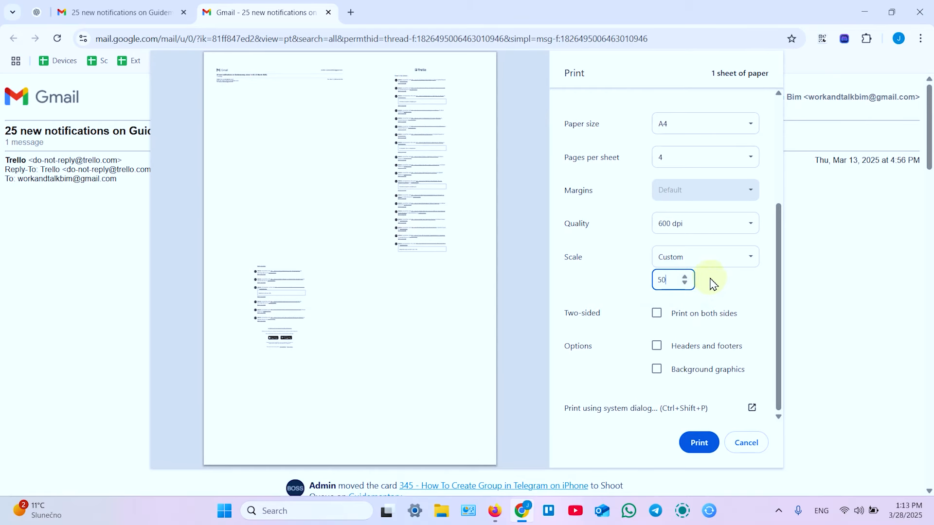
left_click(726, 292)
Set the custom print scale to 100 and turn on headers and footers
left_click(659, 276)
double_click(669, 276)
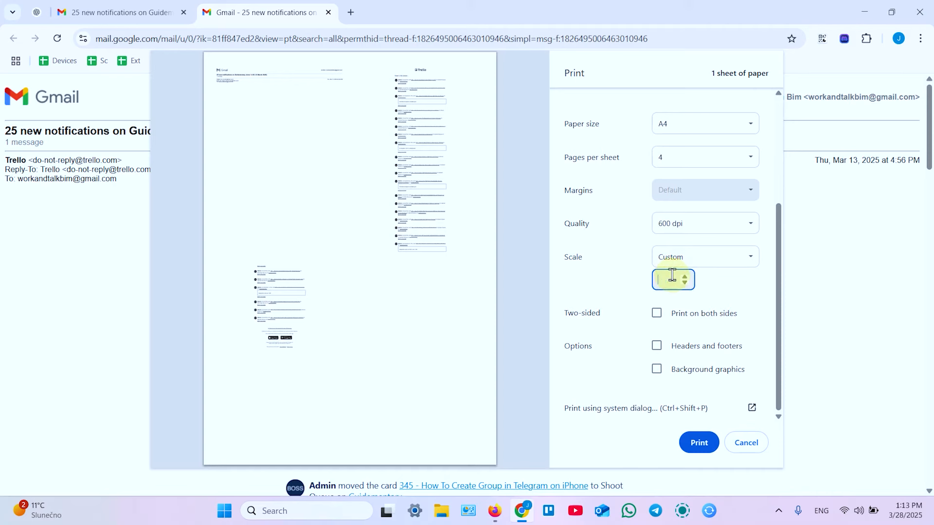
type("100")
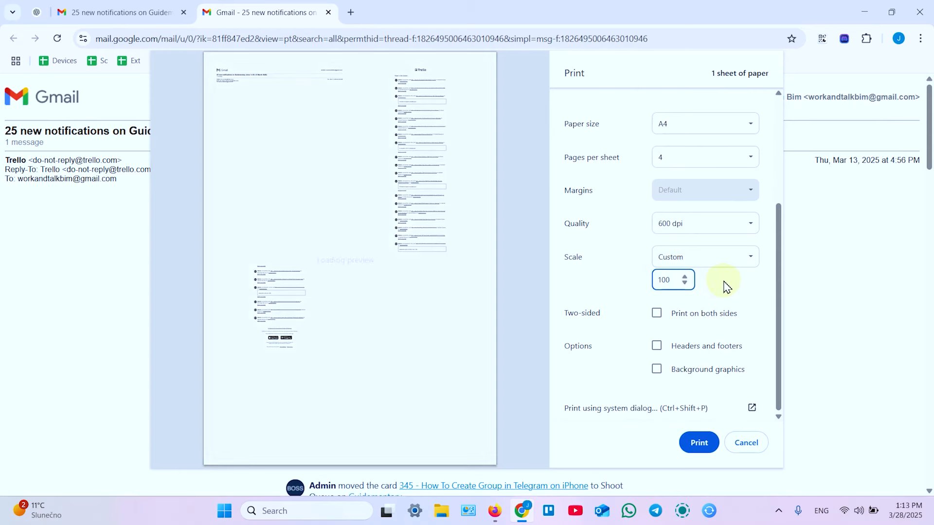
left_click(723, 282)
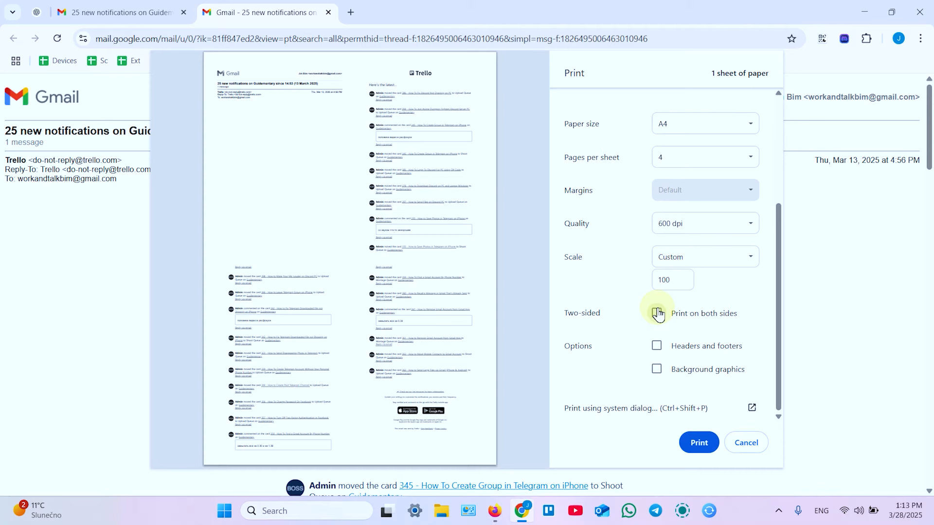
left_click(657, 346)
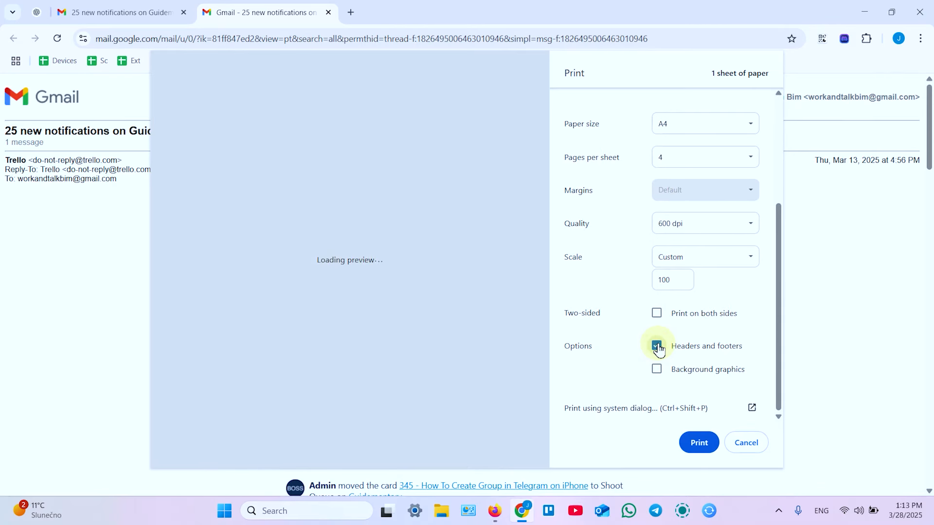